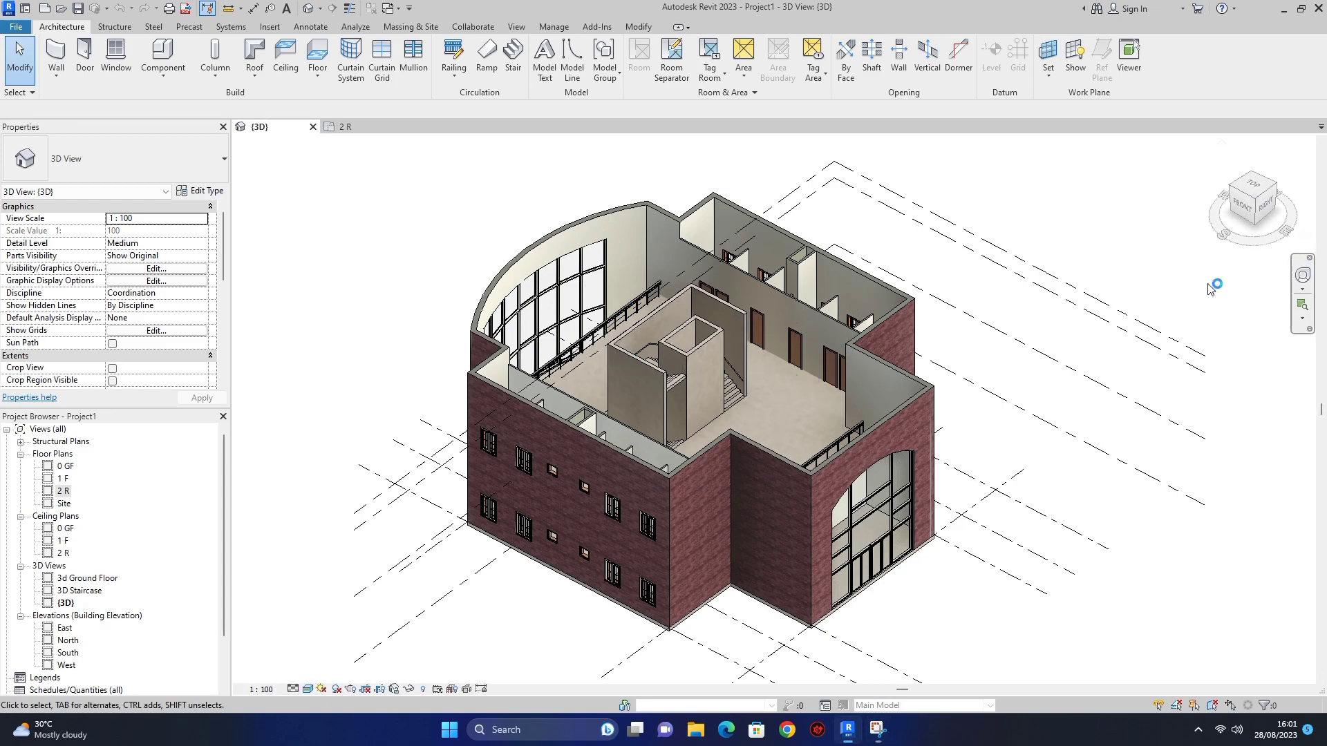
# Orbit the 3D model with the navigation wheel round to a top isometric view
pyautogui.click(1303, 275)
pyautogui.moveTo(655, 366); pyautogui.dragTo(557, 456)
pyautogui.click(1301, 276)
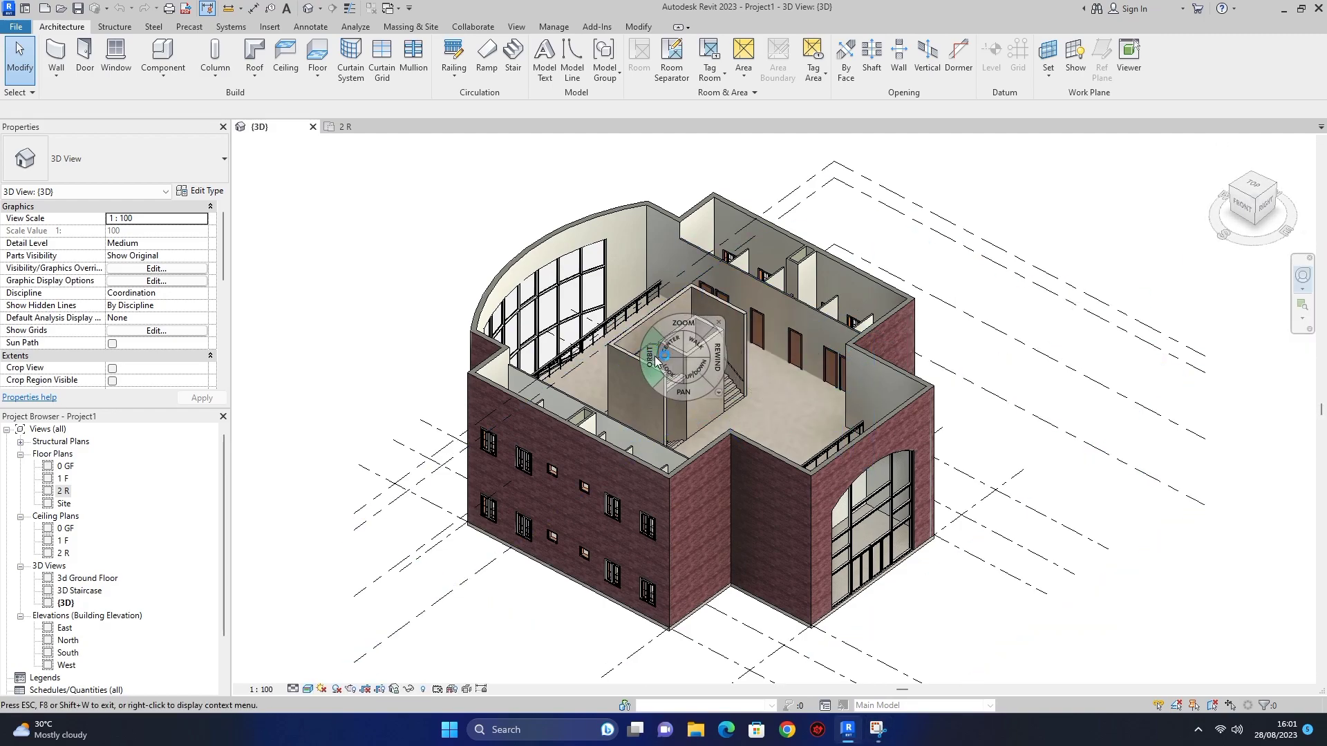
pyautogui.moveTo(660, 363); pyautogui.dragTo(467, 357)
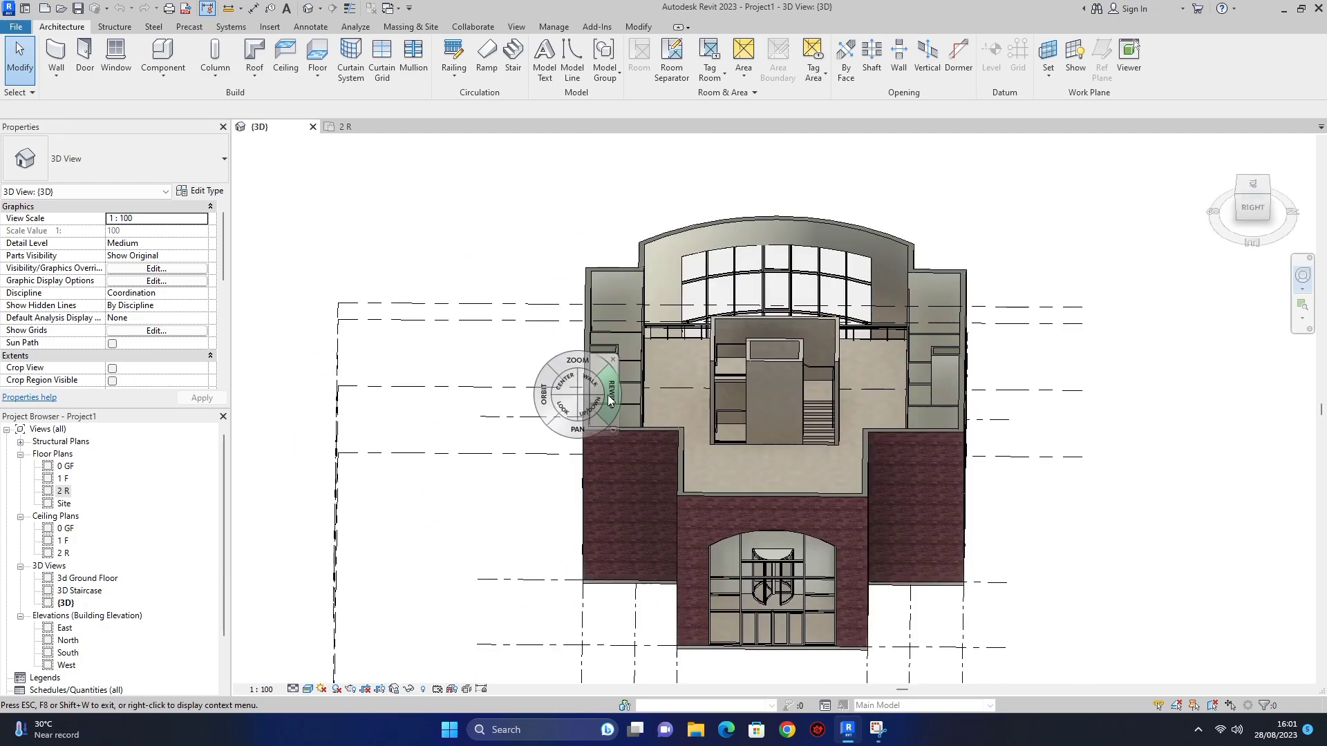
pyautogui.moveTo(537, 395); pyautogui.dragTo(795, 425)
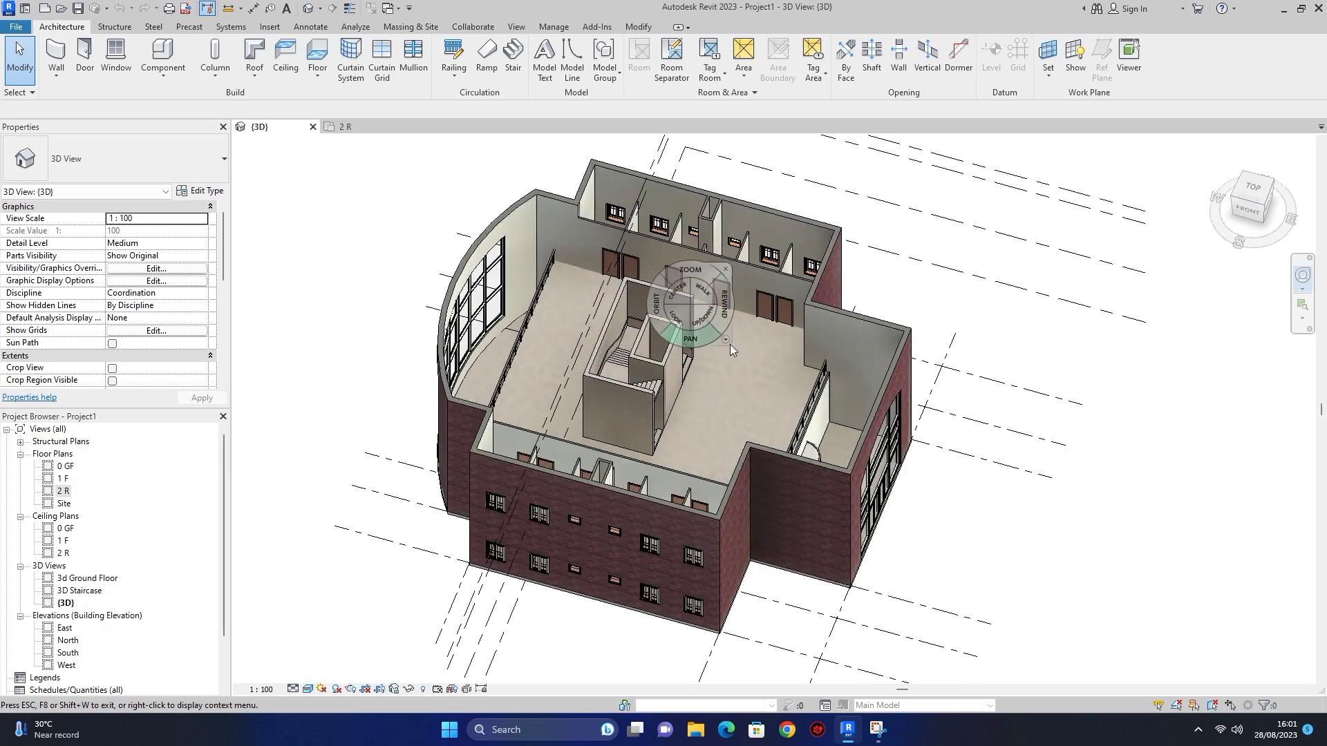
# Zoom and orbit around the stair core, tilting to look down on the upper floor
pyautogui.scroll(5, 524, 339)
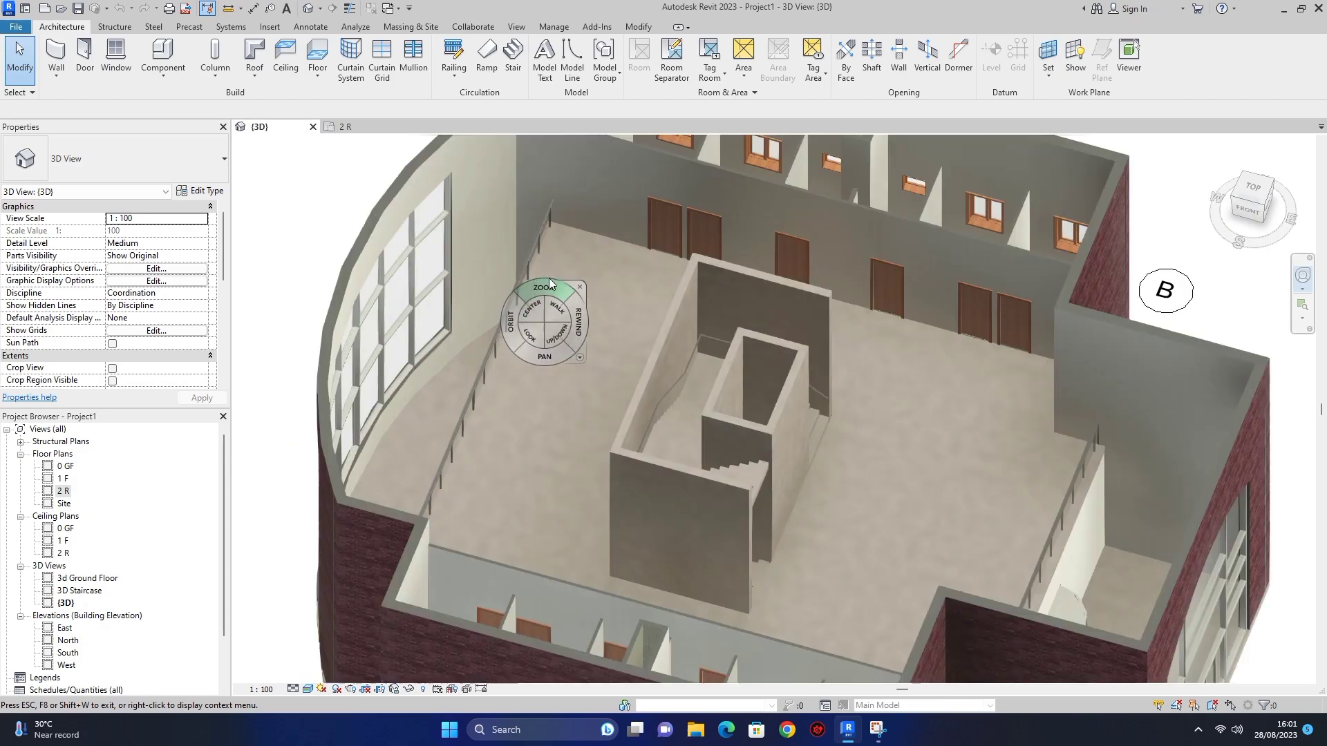
pyautogui.scroll(-3, 527, 290)
pyautogui.scroll(2, 533, 297)
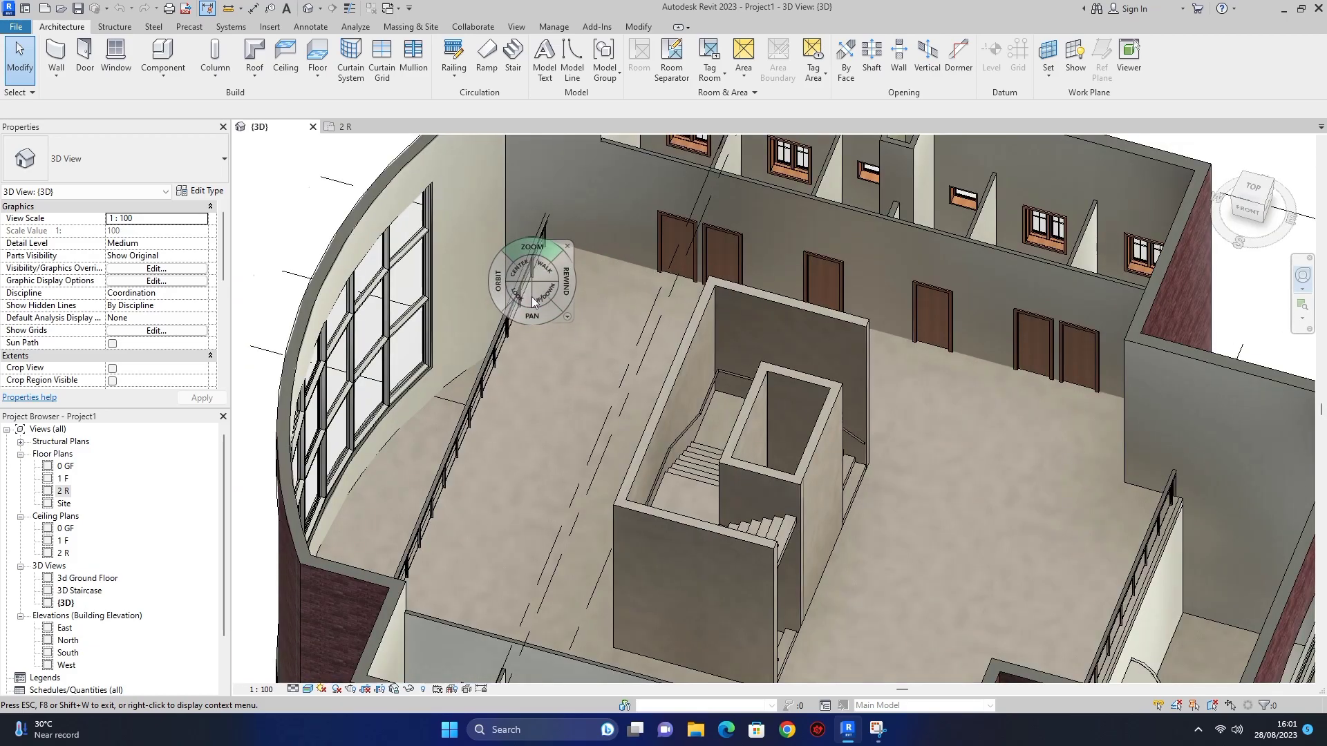
pyautogui.moveTo(488, 309); pyautogui.dragTo(450, 293)
pyautogui.scroll(6, 616, 414)
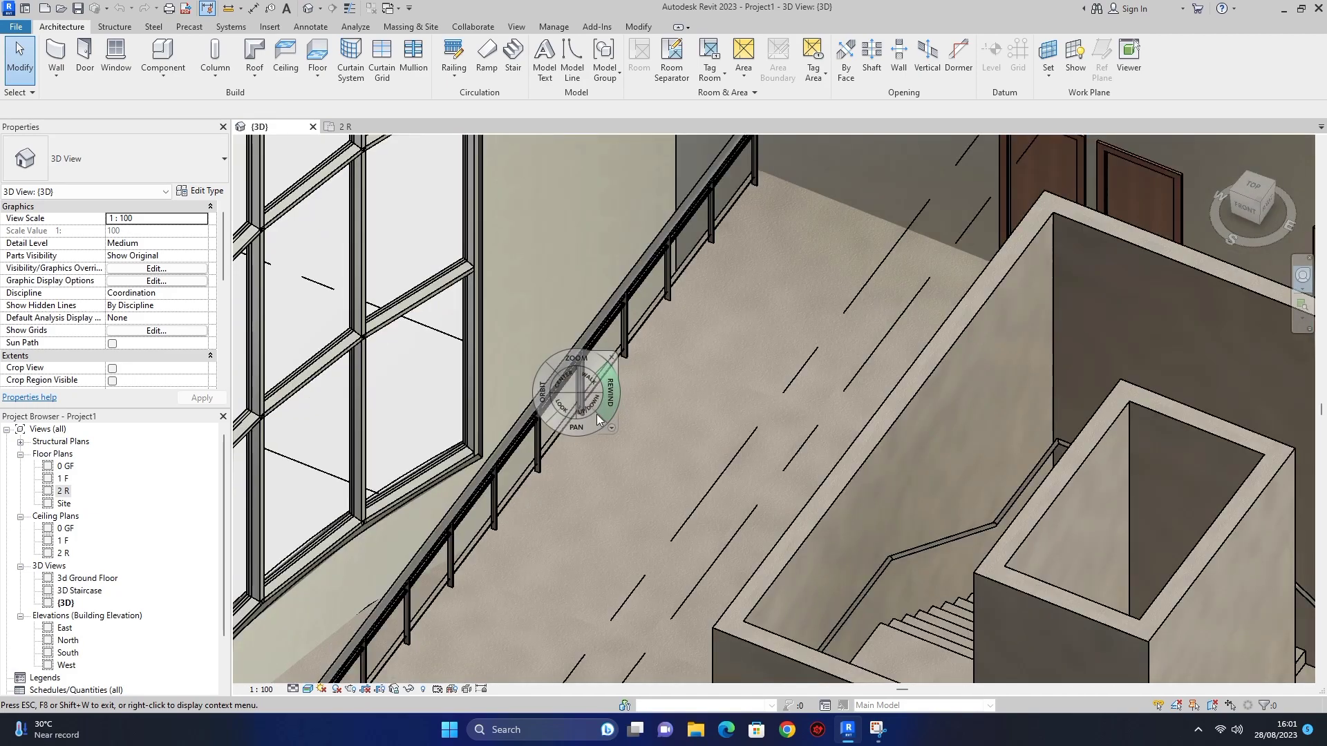
pyautogui.scroll(-8, 601, 400)
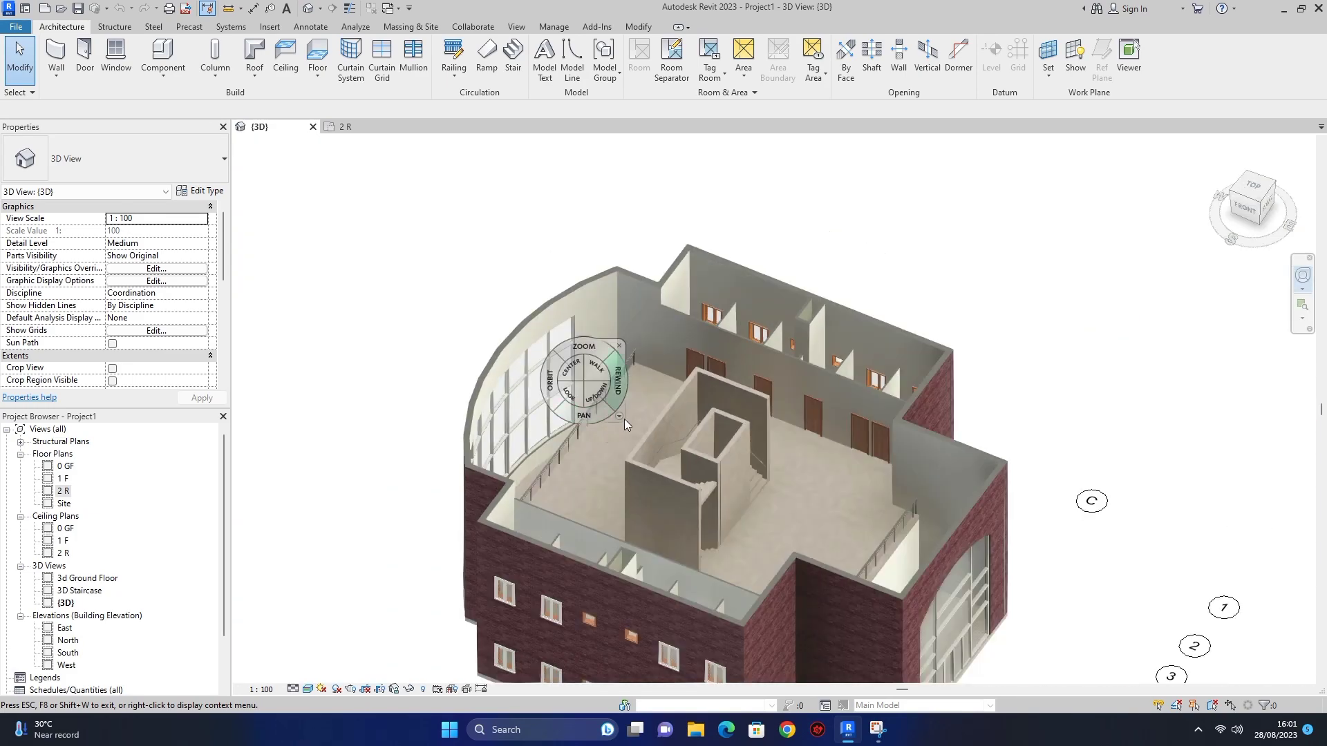
pyautogui.moveTo(596, 419); pyautogui.dragTo(689, 372)
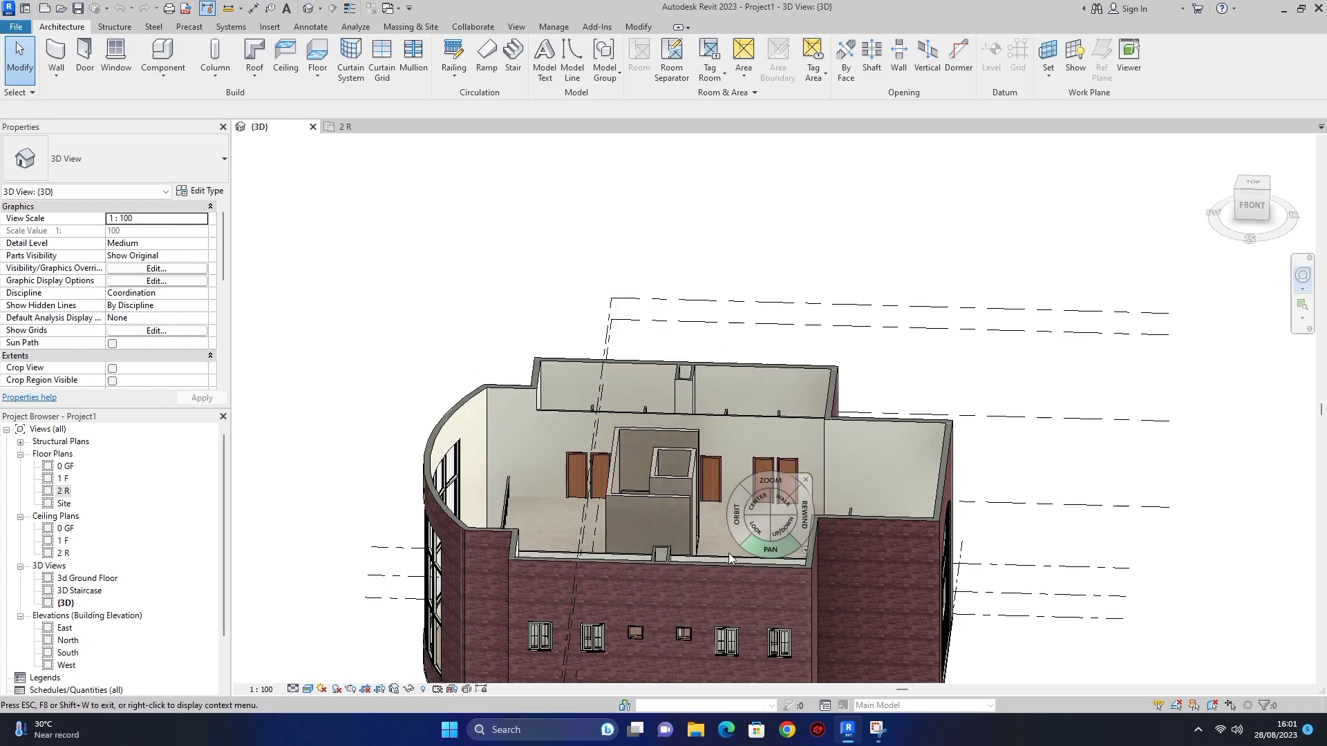
pyautogui.moveTo(628, 529); pyautogui.dragTo(650, 573)
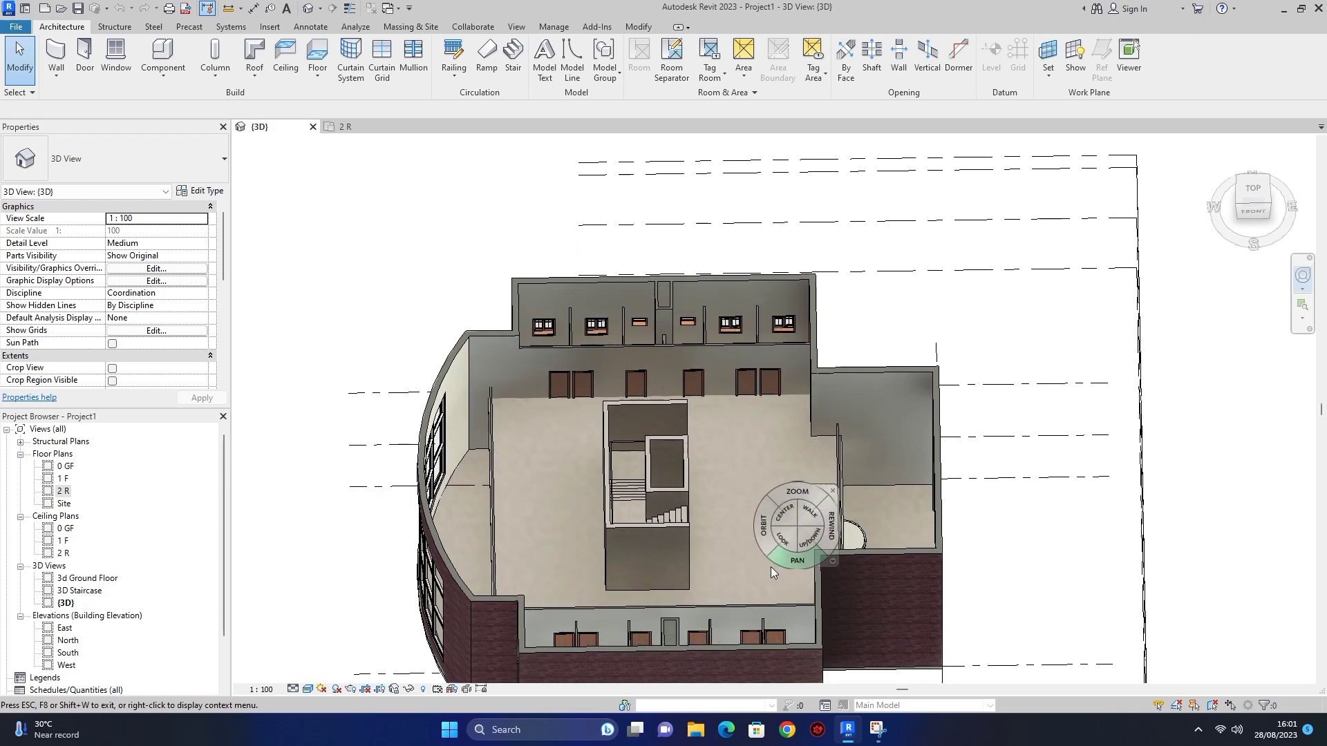
# Switch to the 2 R floor plan and window-select its grid lines and reference planes
pyautogui.click(360, 132)
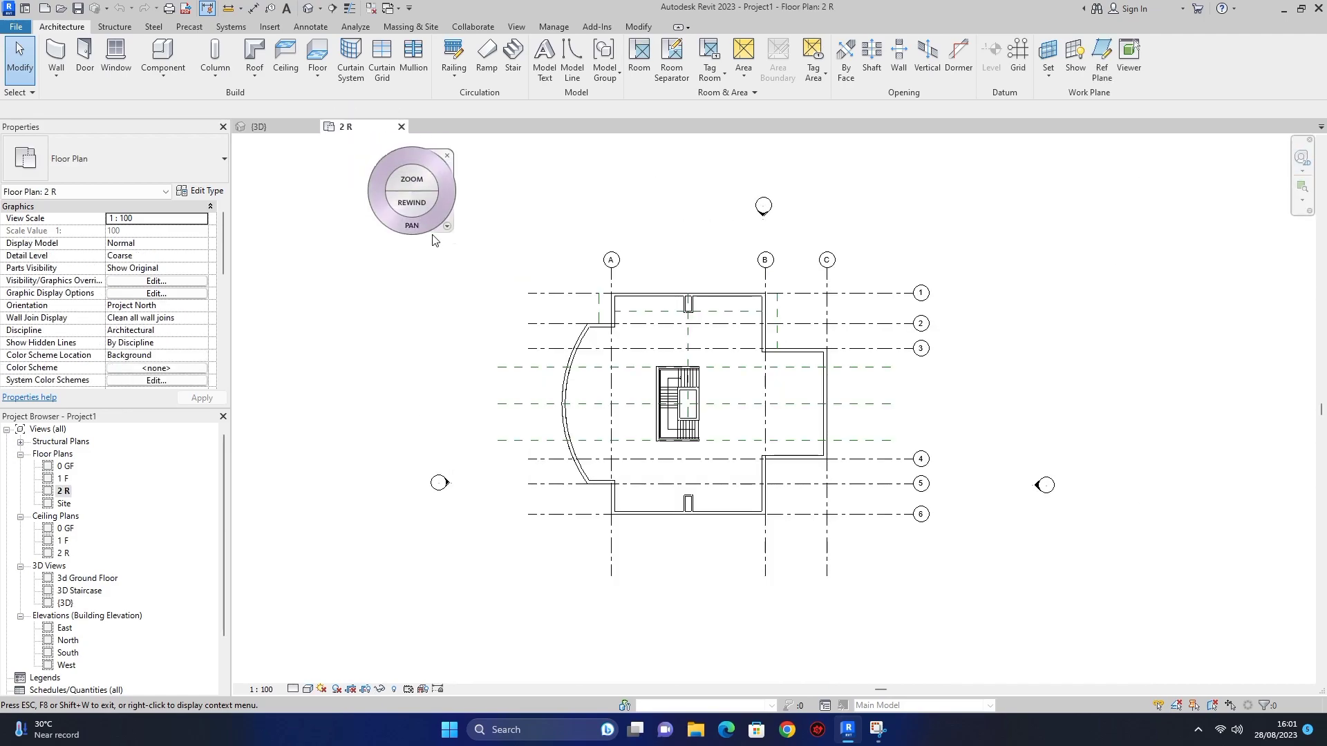
pyautogui.click(456, 175)
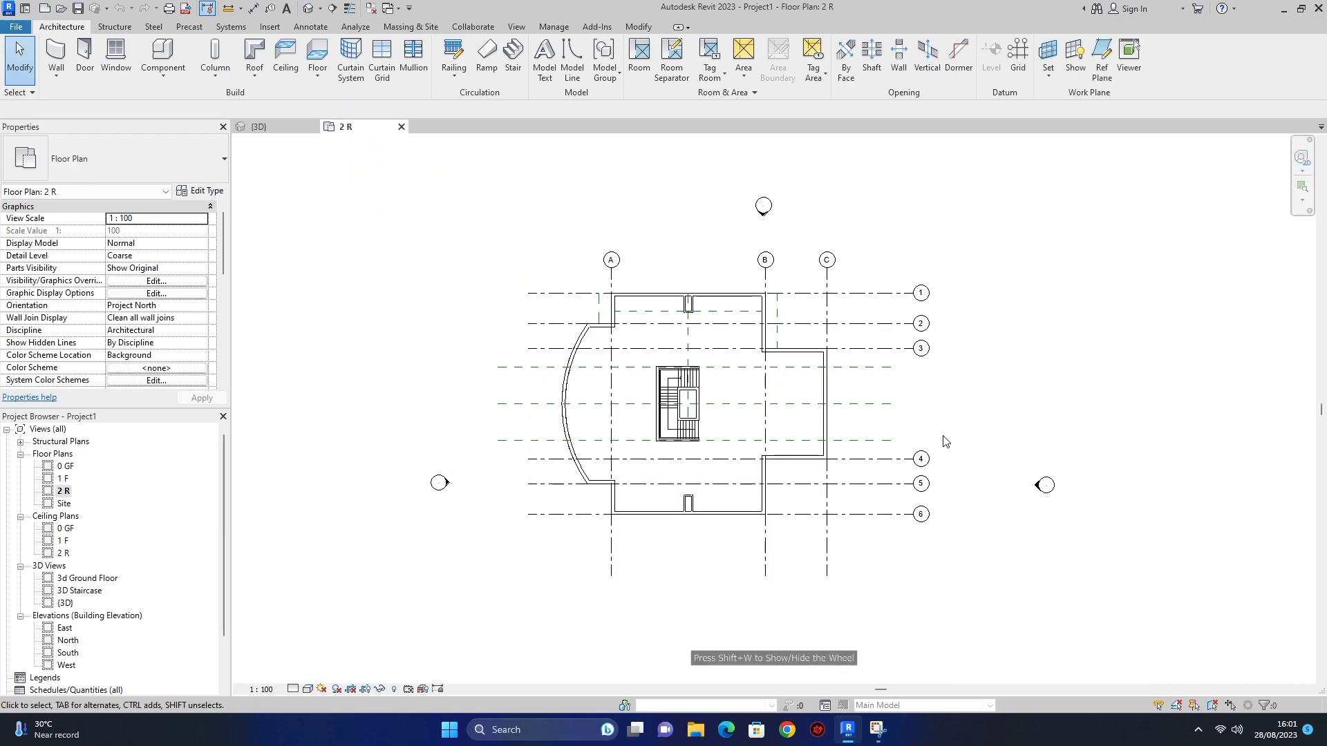
pyautogui.moveTo(920, 409); pyautogui.dragTo(865, 349)
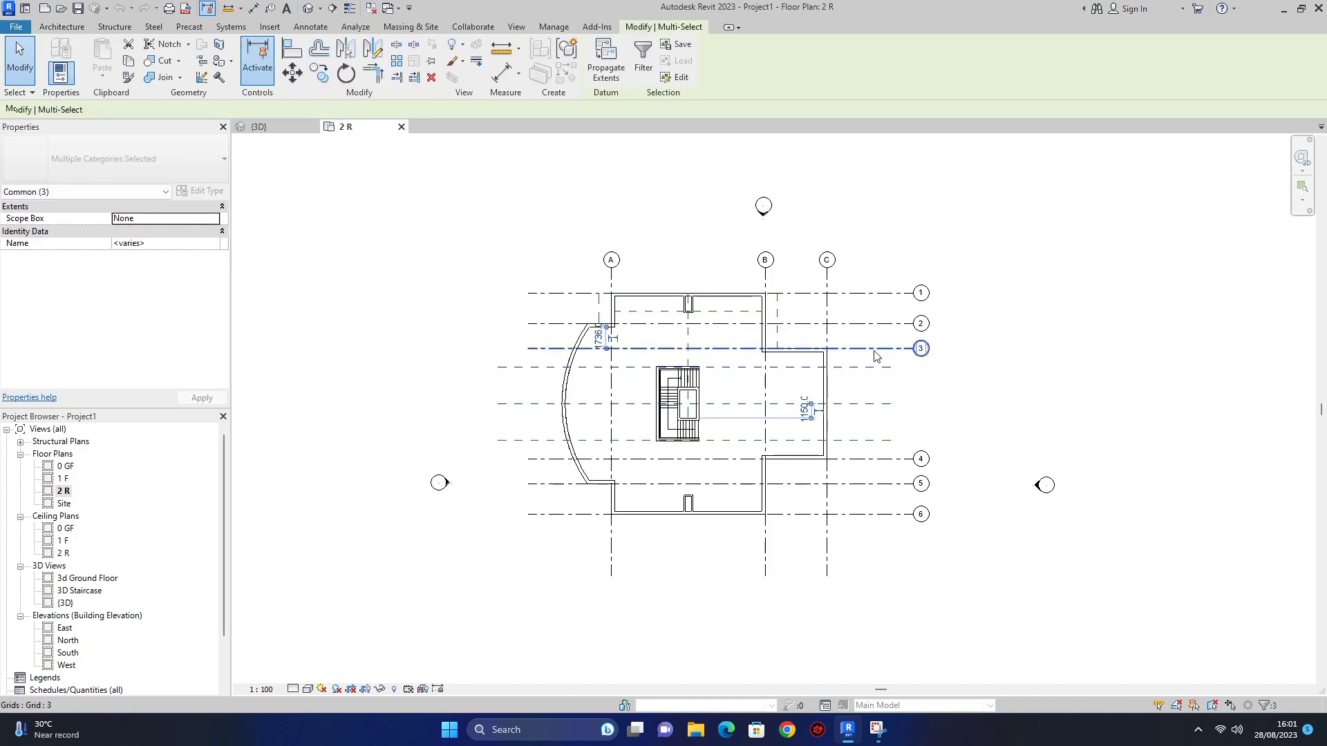
# Hide the grid and reference plane categories in the 2 R view, then zoom in on the plan
pyautogui.rightClick(875, 356)
pyautogui.moveTo(952, 444)
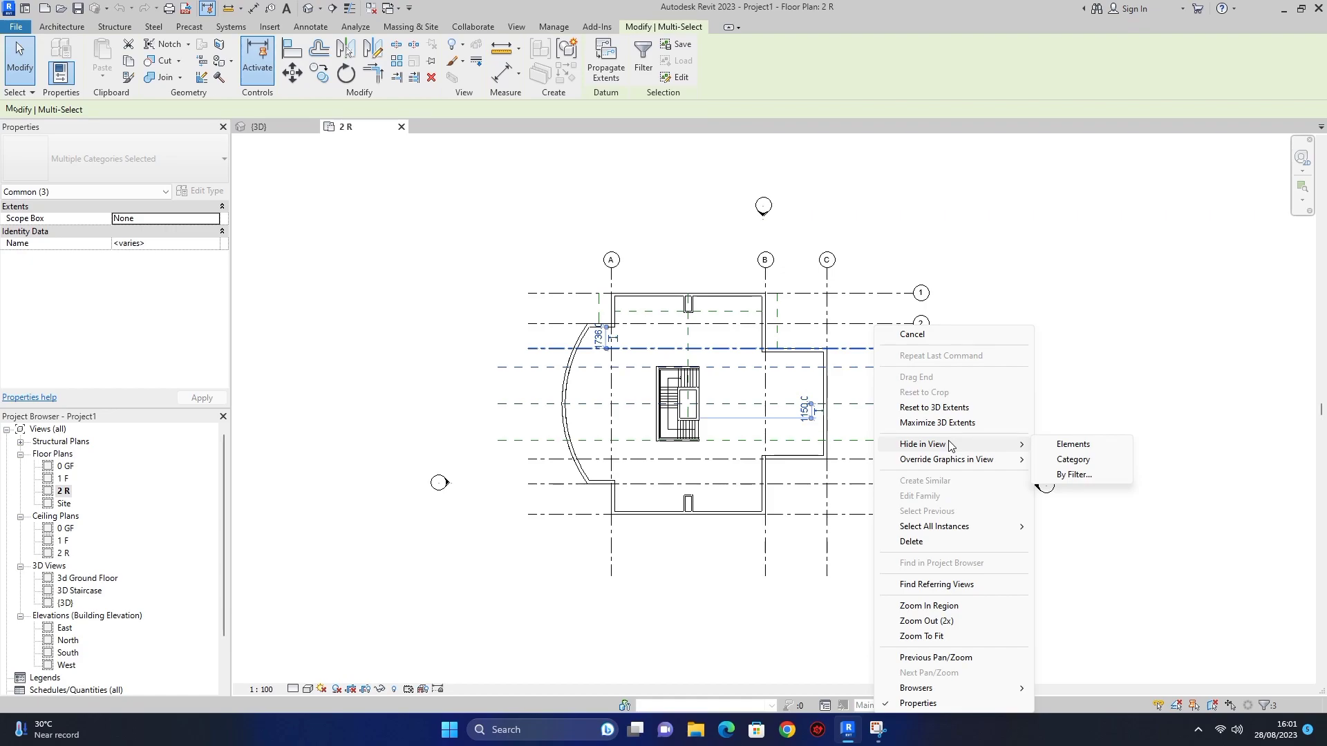
pyautogui.click(1063, 461)
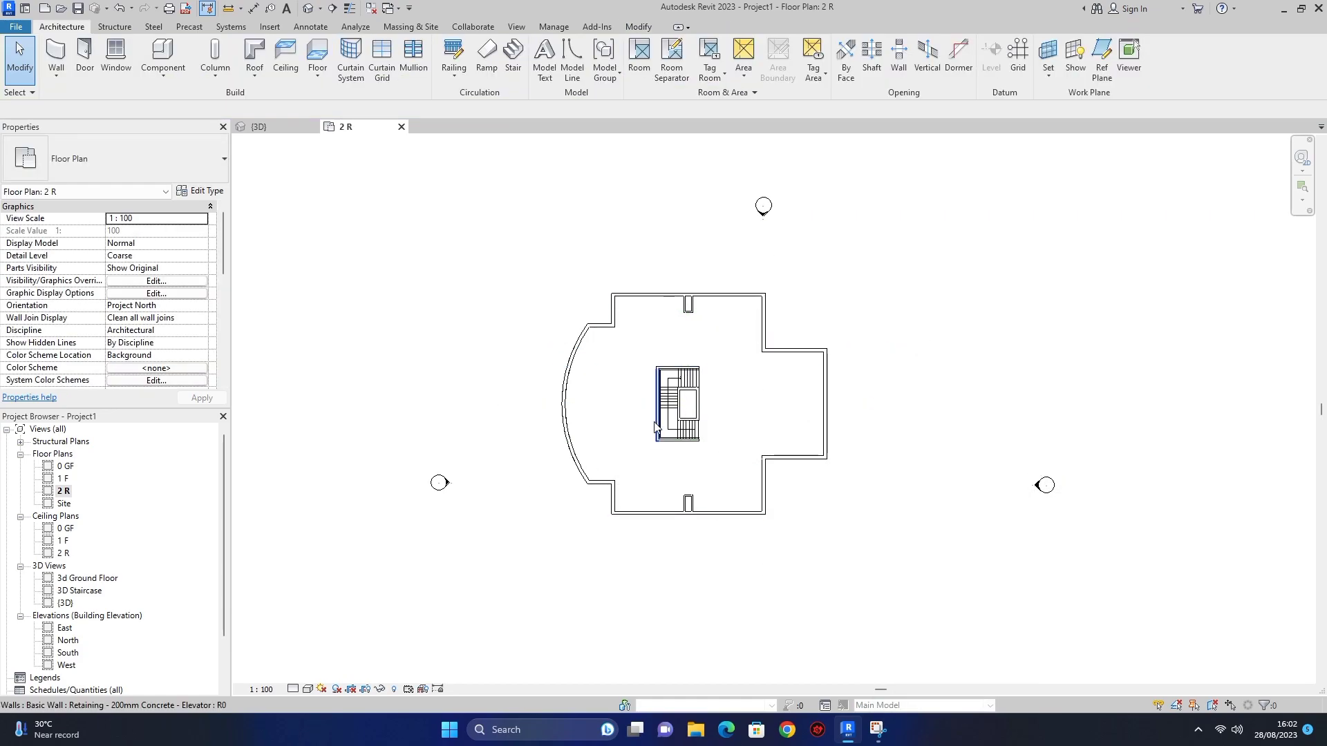
pyautogui.scroll(2, 625, 361)
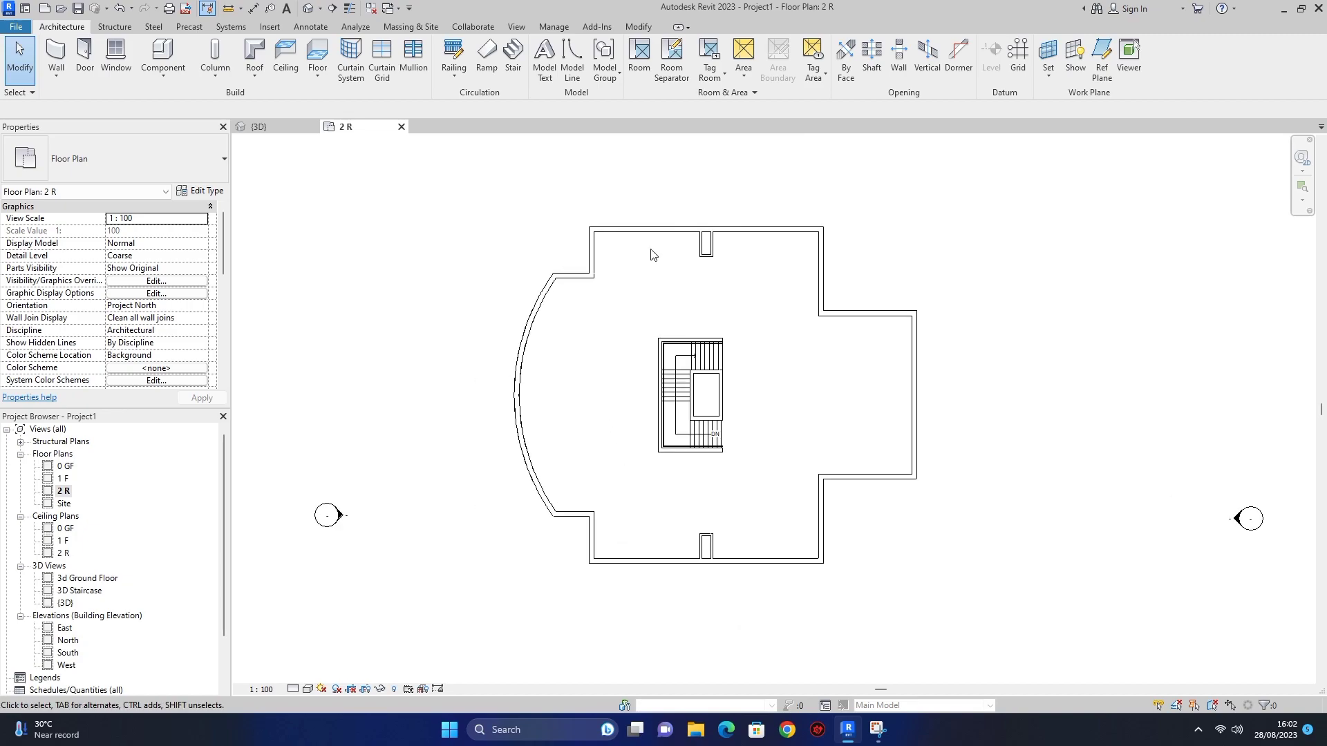
pyautogui.scroll(2, 607, 477)
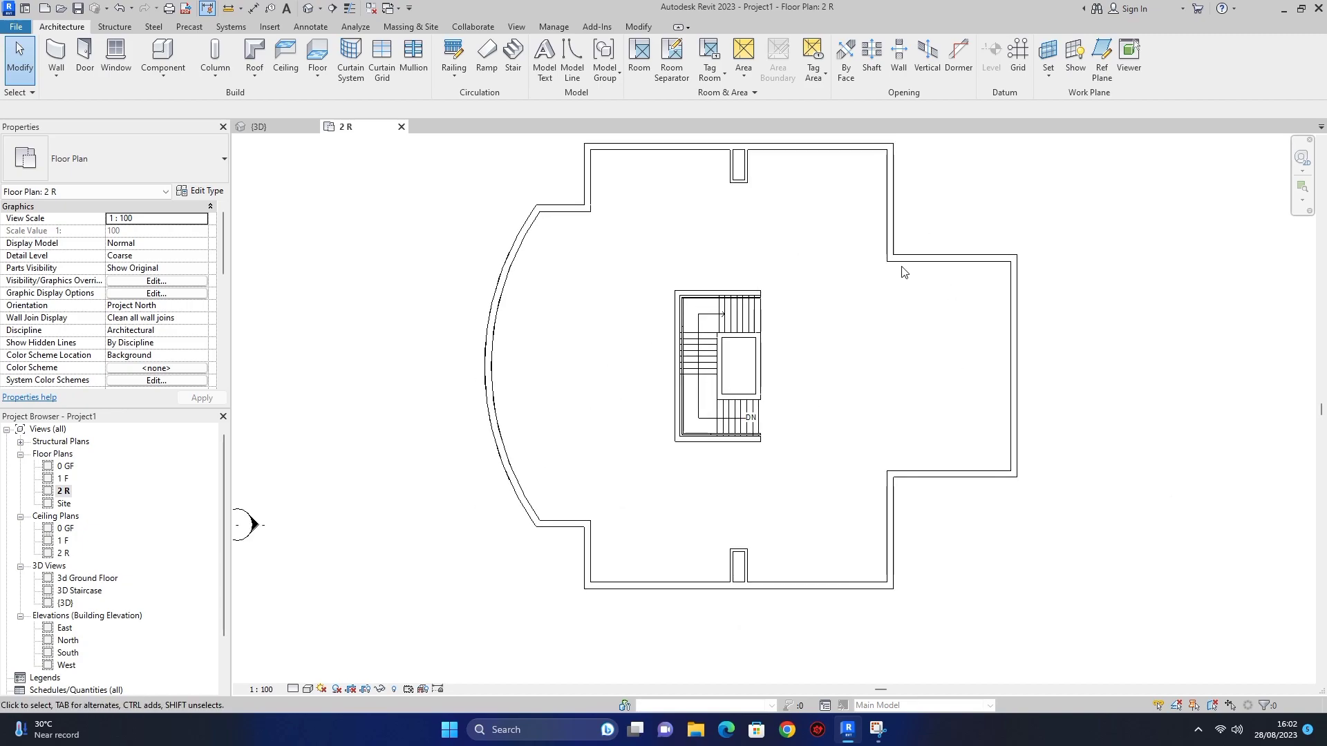
pyautogui.scroll(-1, 805, 389)
pyautogui.scroll(1, 796, 282)
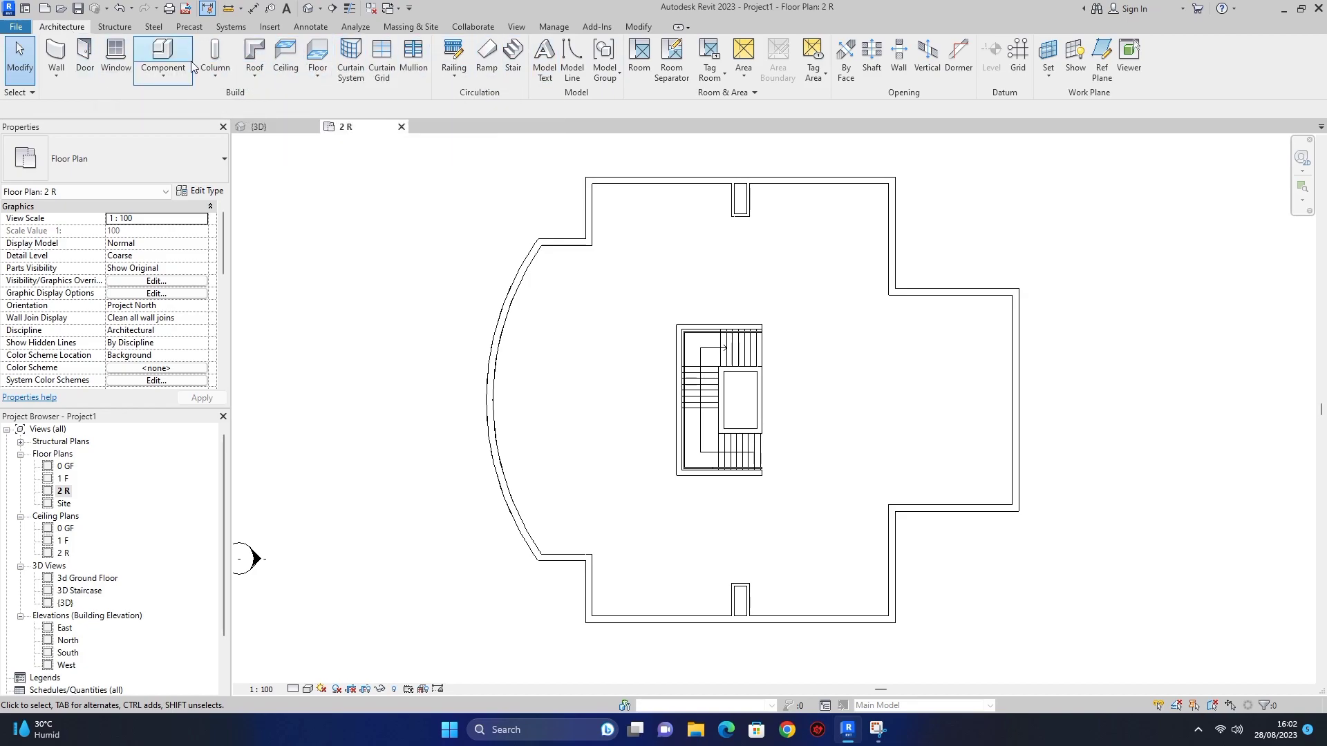
# Start a Roof by Footprint sketch and set its type to Cold Roof - Concrete
pyautogui.click(262, 82)
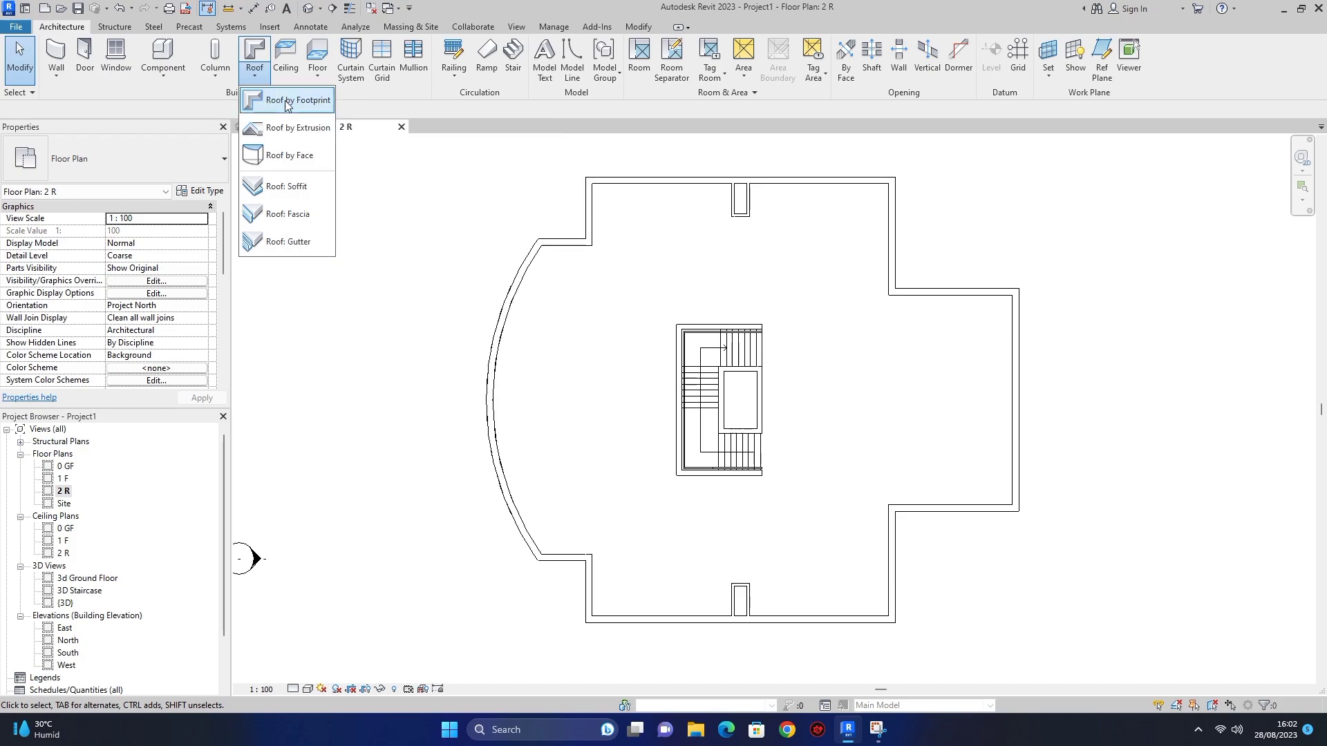
pyautogui.click(287, 102)
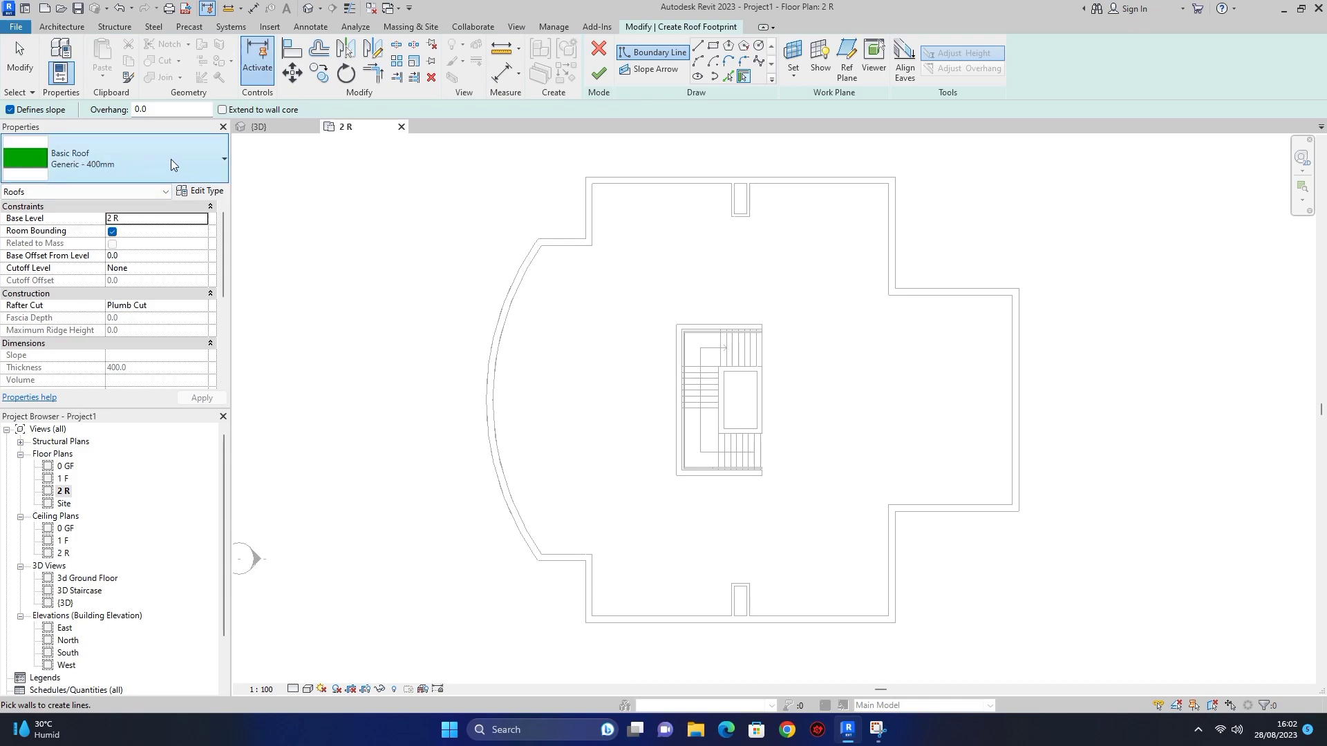
pyautogui.click(195, 161)
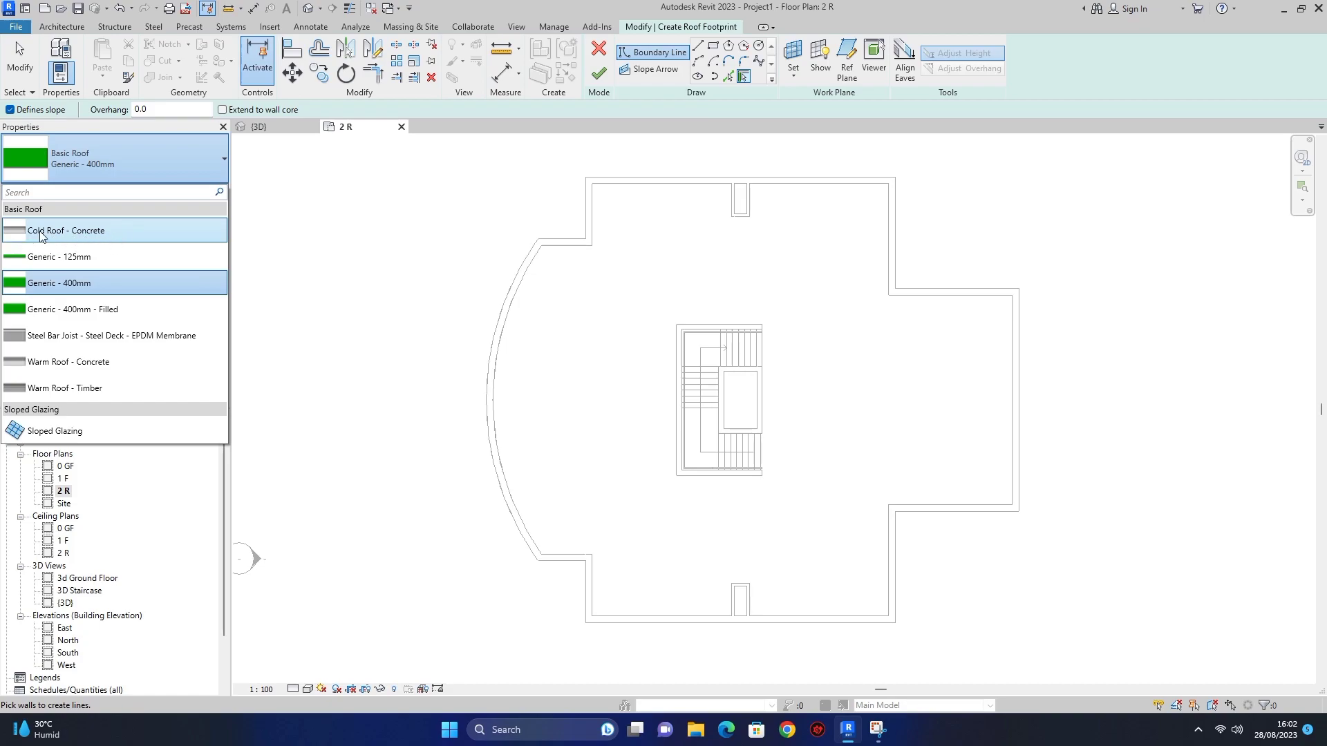
pyautogui.click(67, 235)
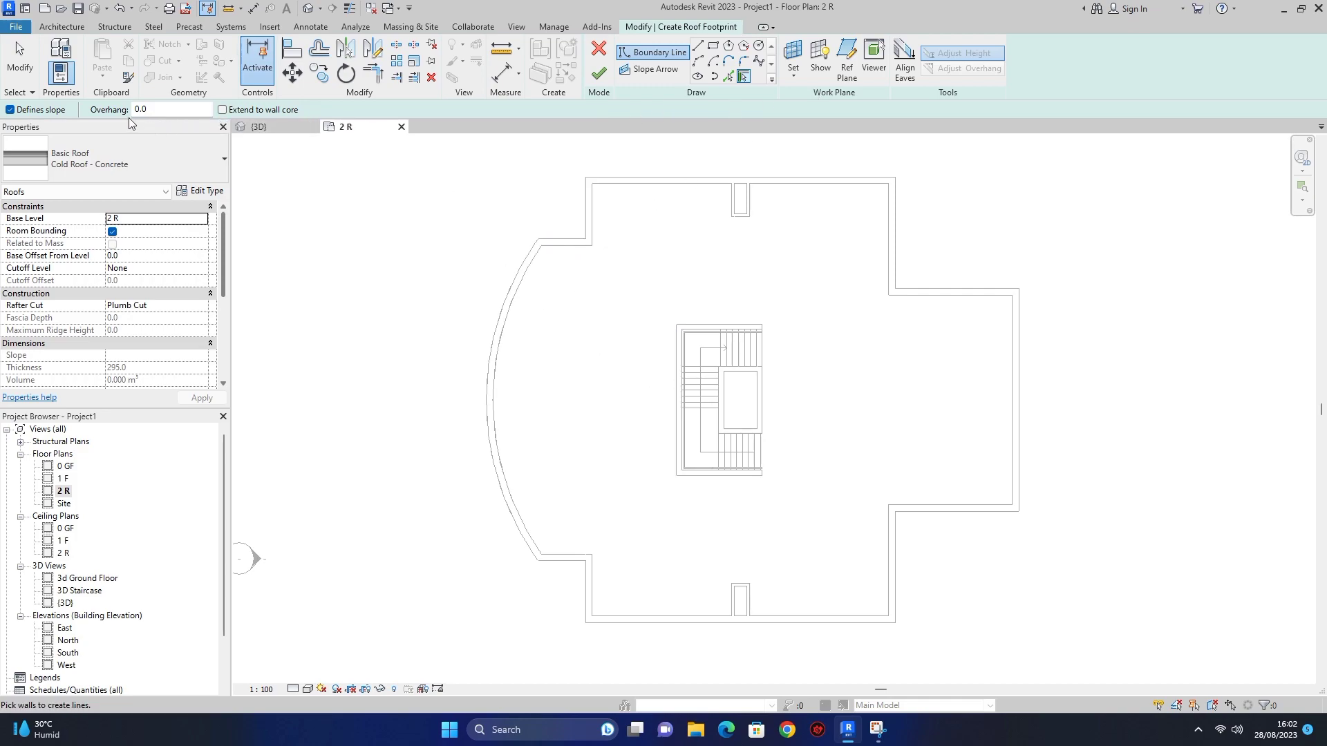
# Clear Defines Slope for a flat roof, then undo a single top-wall boundary pick
pyautogui.click(10, 109)
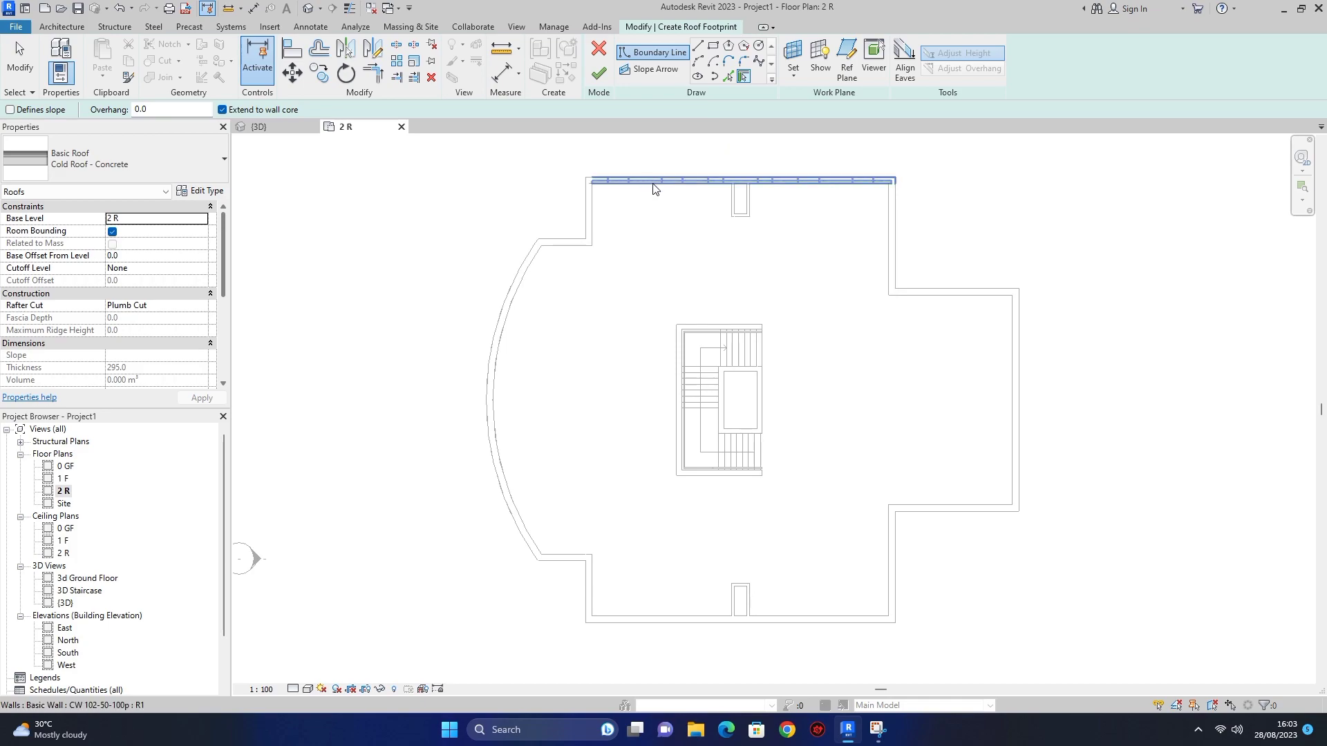
pyautogui.scroll(2, 656, 187)
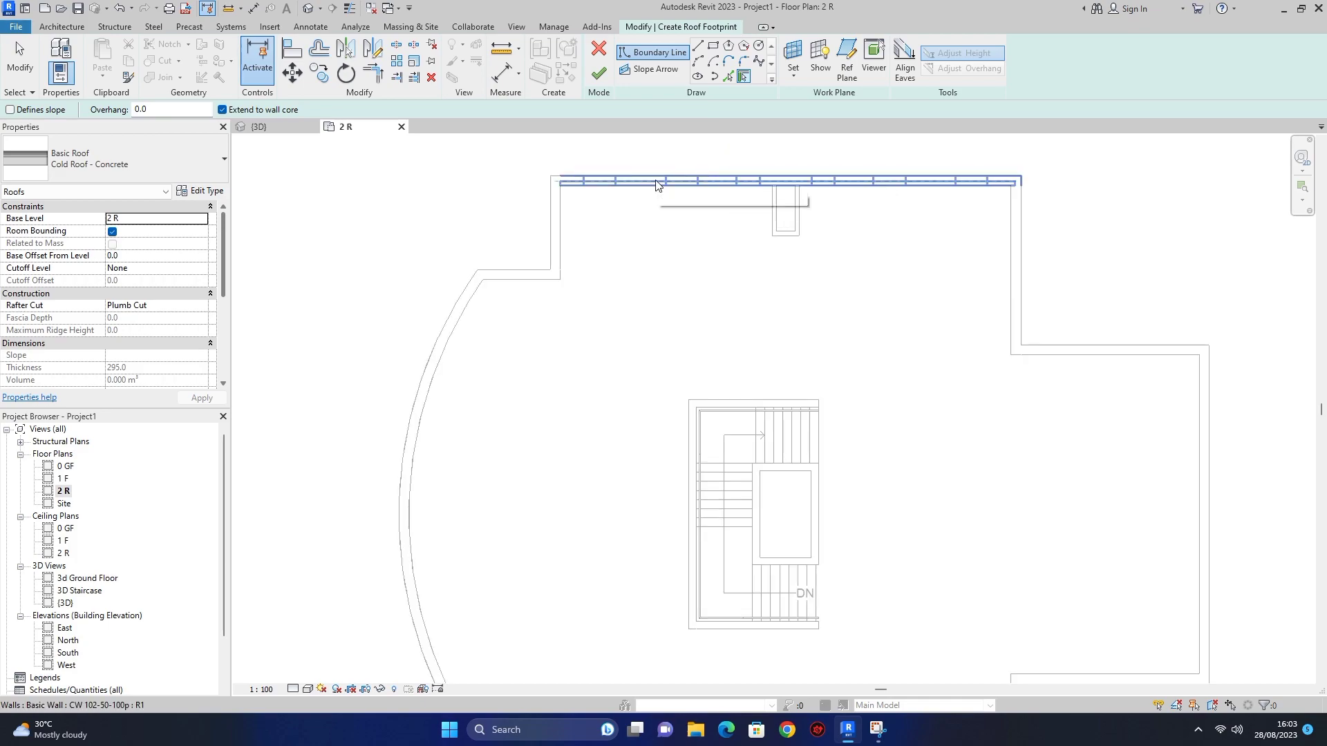
pyautogui.click(655, 183)
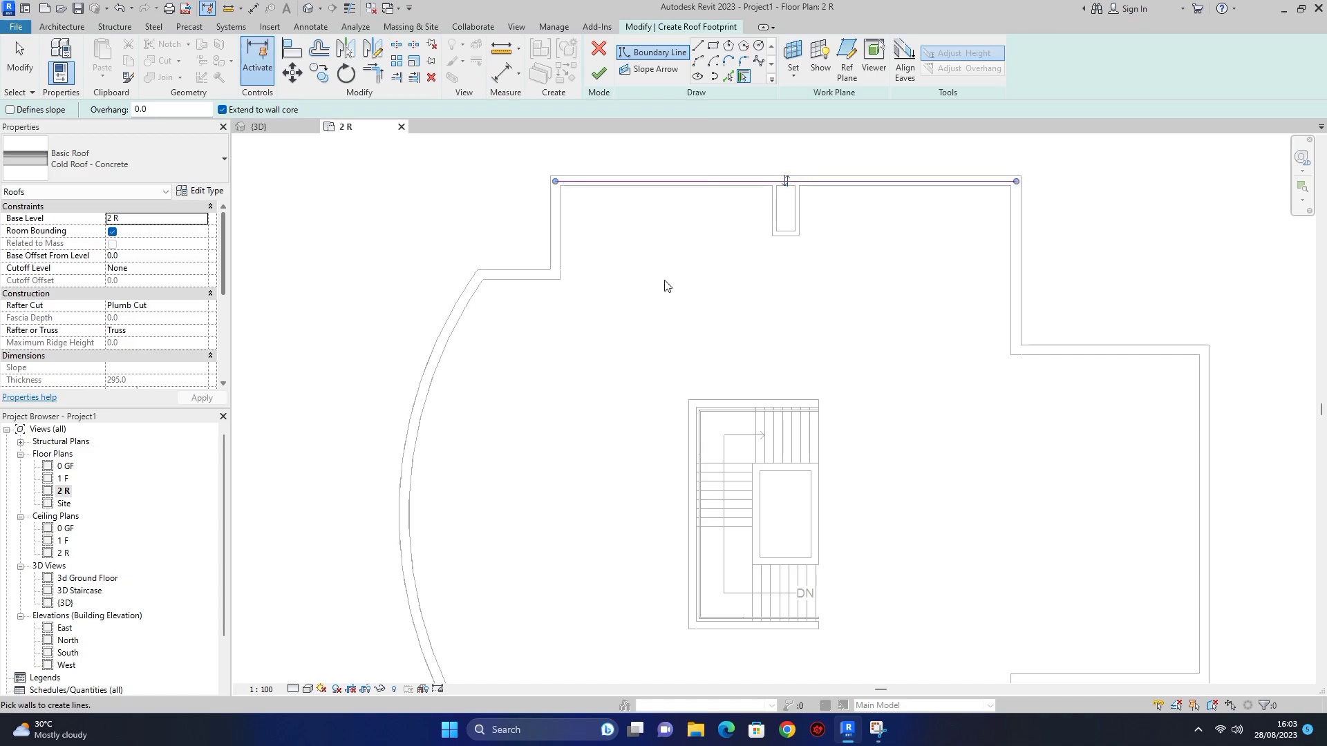
pyautogui.hotkey('ctrl', 'z')
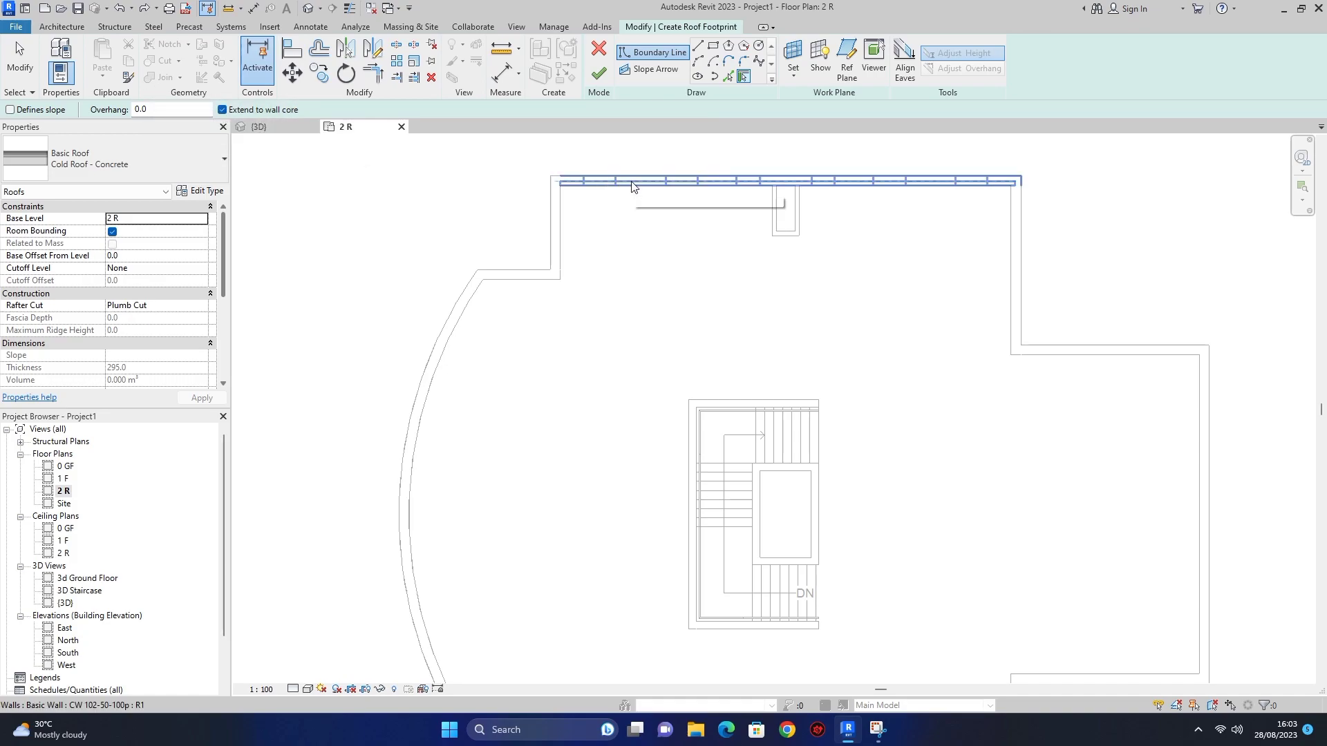
# Tab-select the whole exterior wall chain as the boundary and zoom in to check every corner
pyautogui.press('Tab')
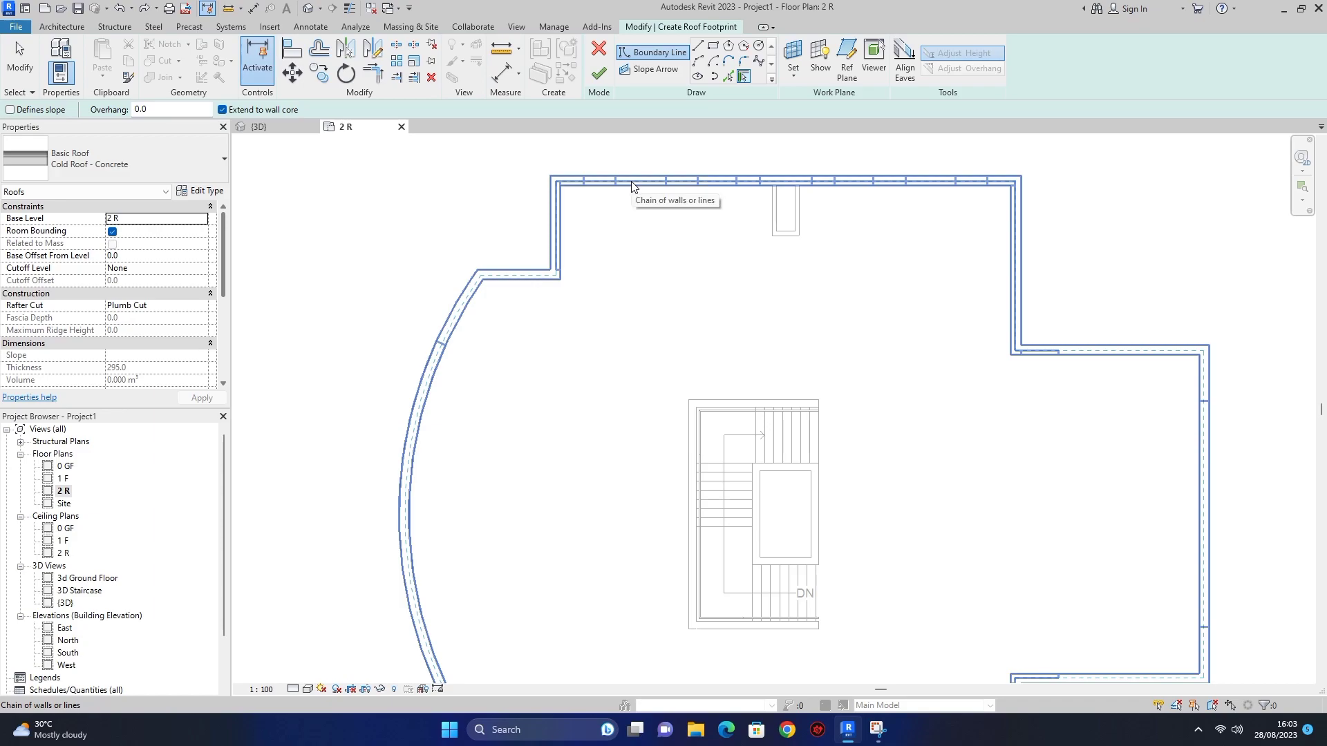
pyautogui.scroll(-3, 631, 185)
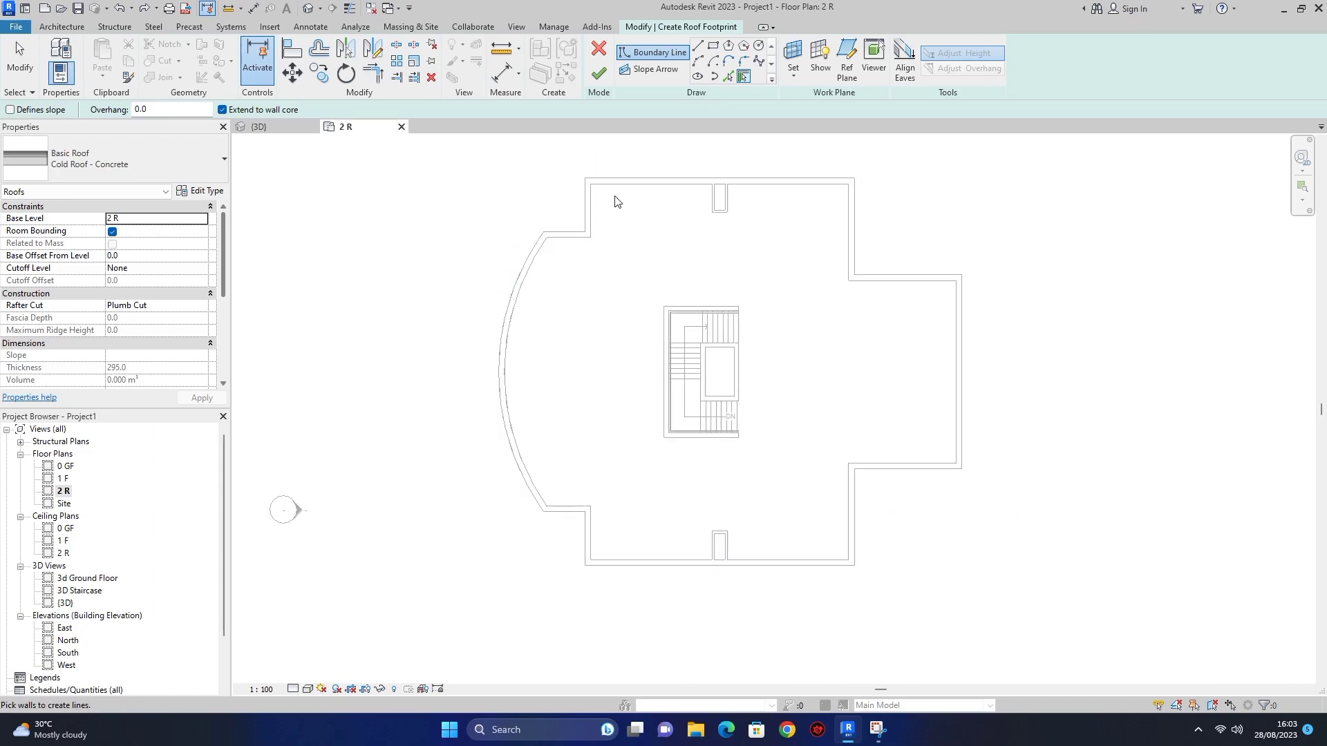
pyautogui.press('Tab')
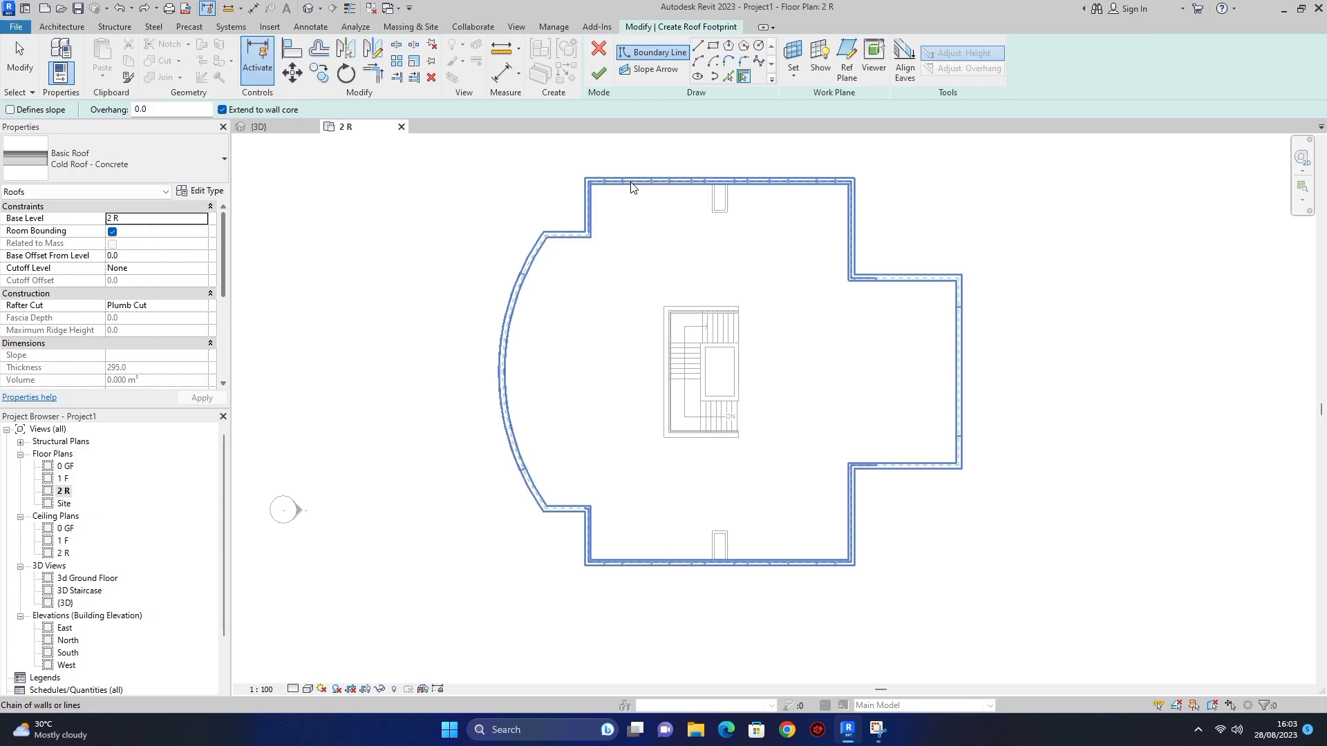
pyautogui.click(631, 185)
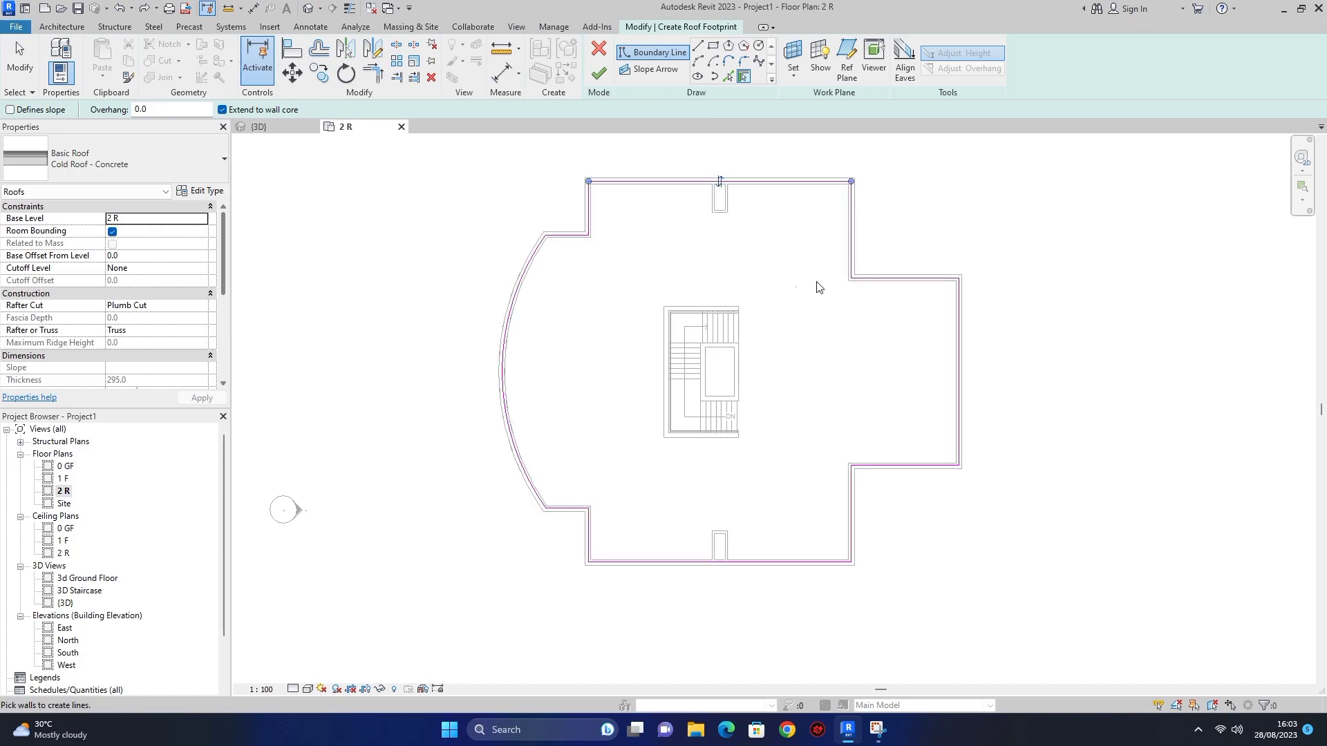
pyautogui.scroll(1, 761, 201)
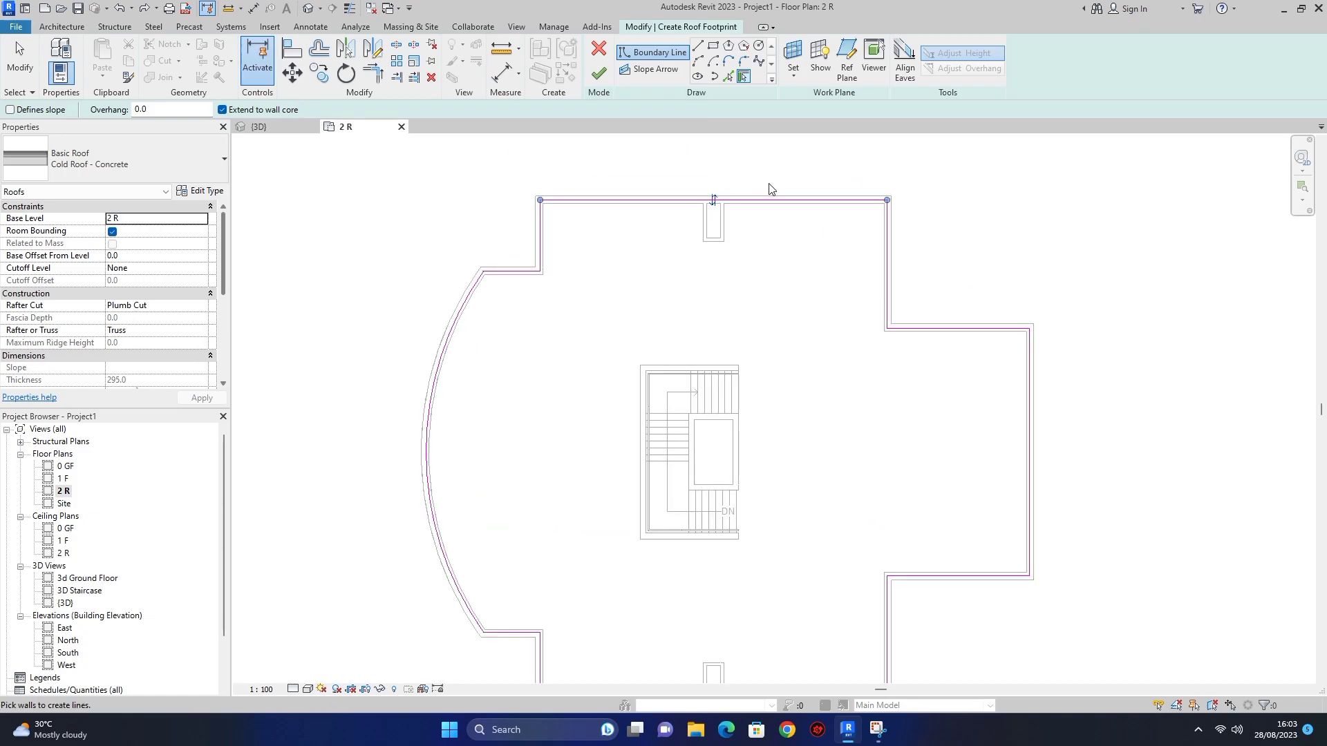
pyautogui.scroll(5, 557, 205)
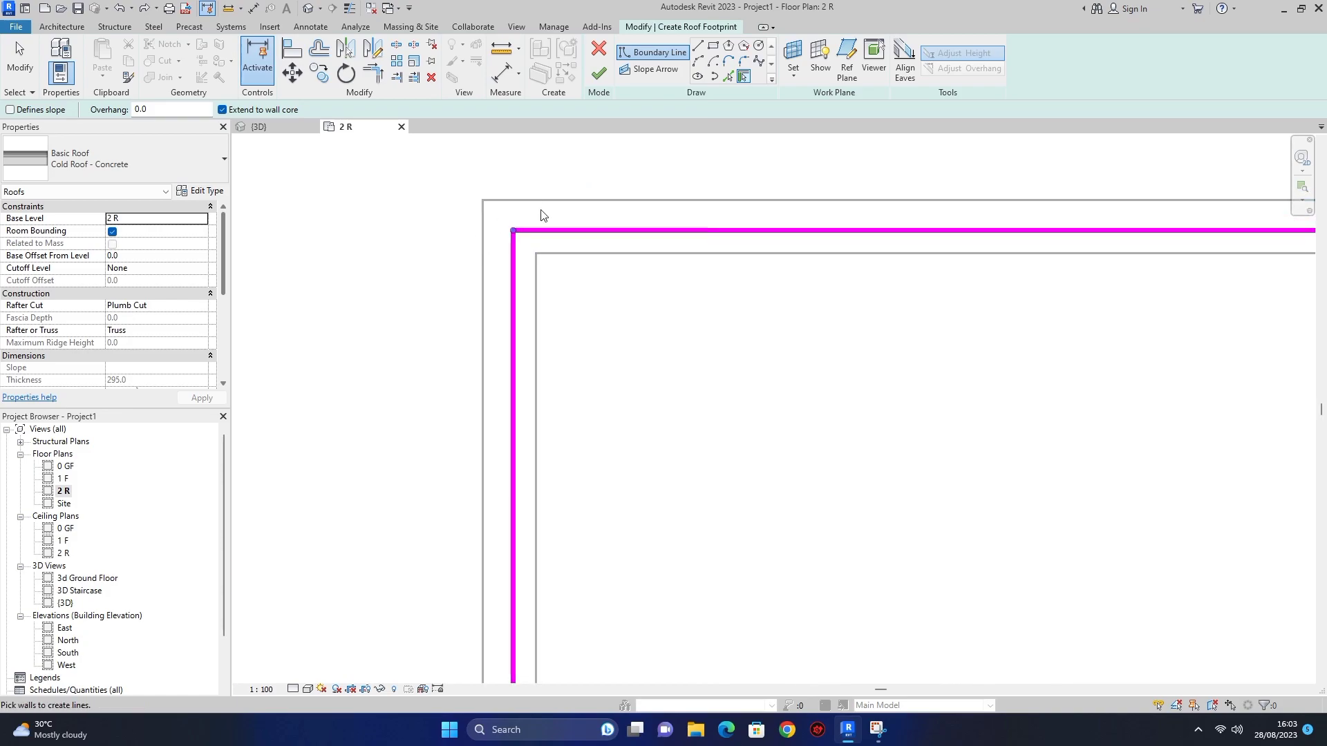
pyautogui.scroll(-8, 508, 260)
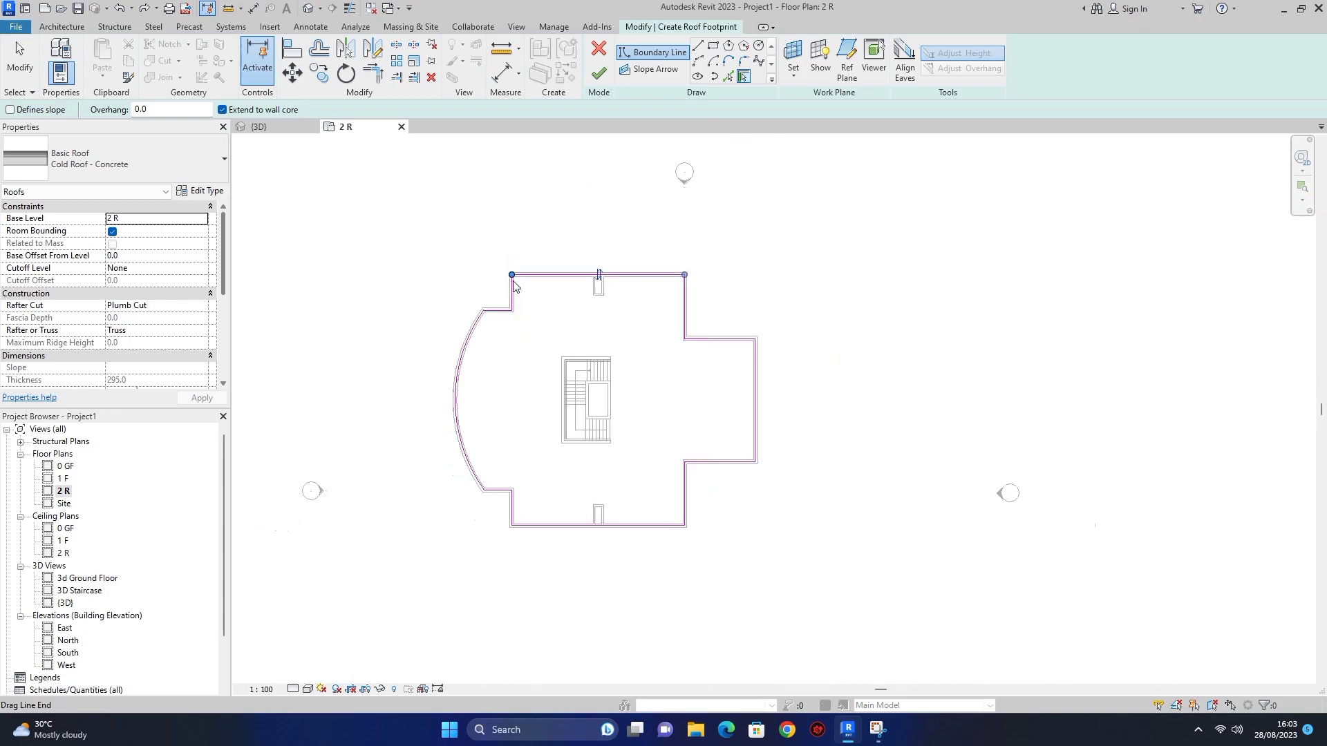
pyautogui.scroll(2, 560, 446)
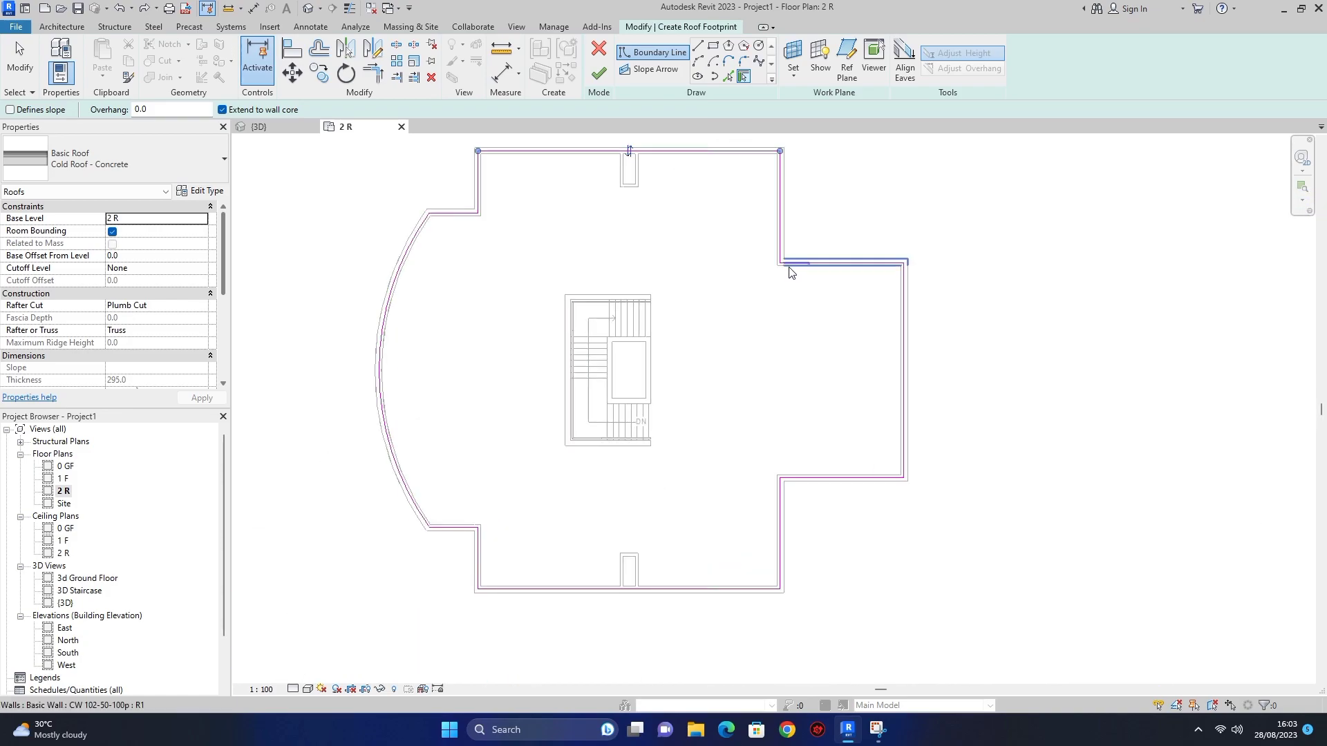
pyautogui.scroll(4, 808, 270)
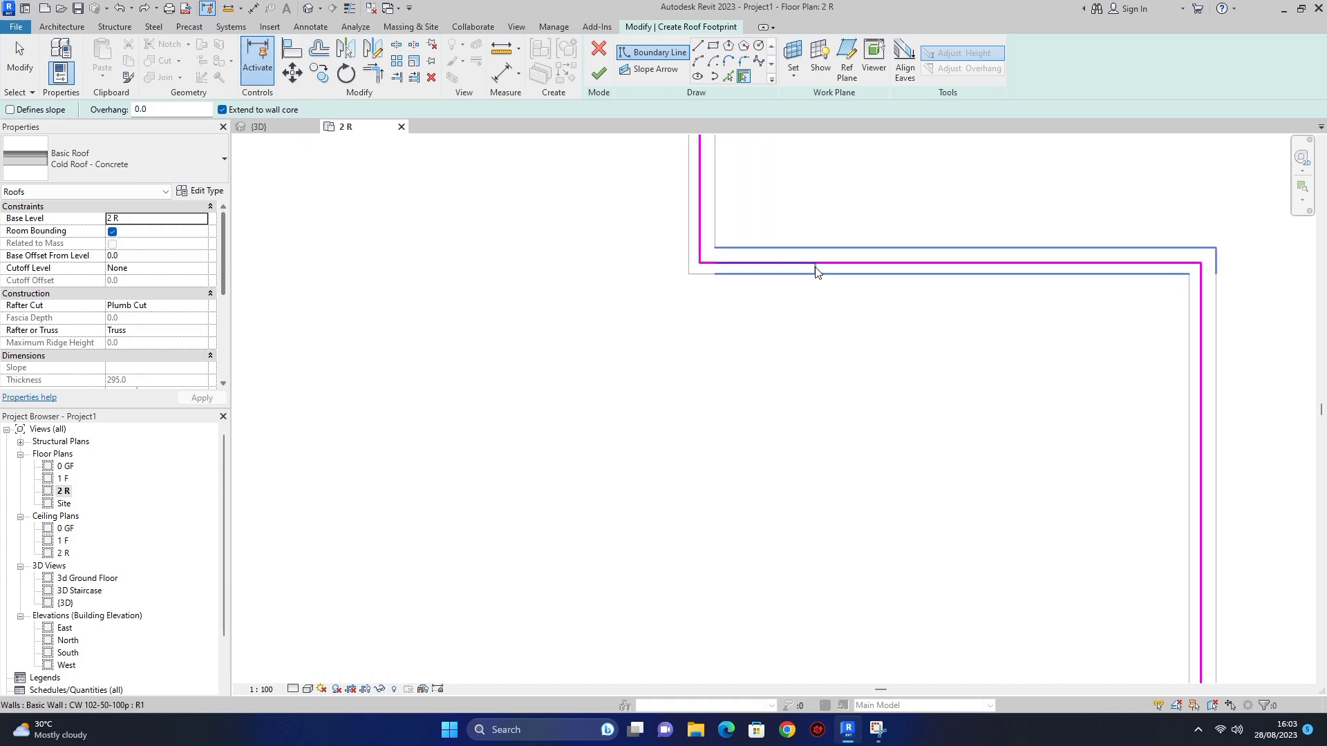
pyautogui.scroll(-4, 805, 277)
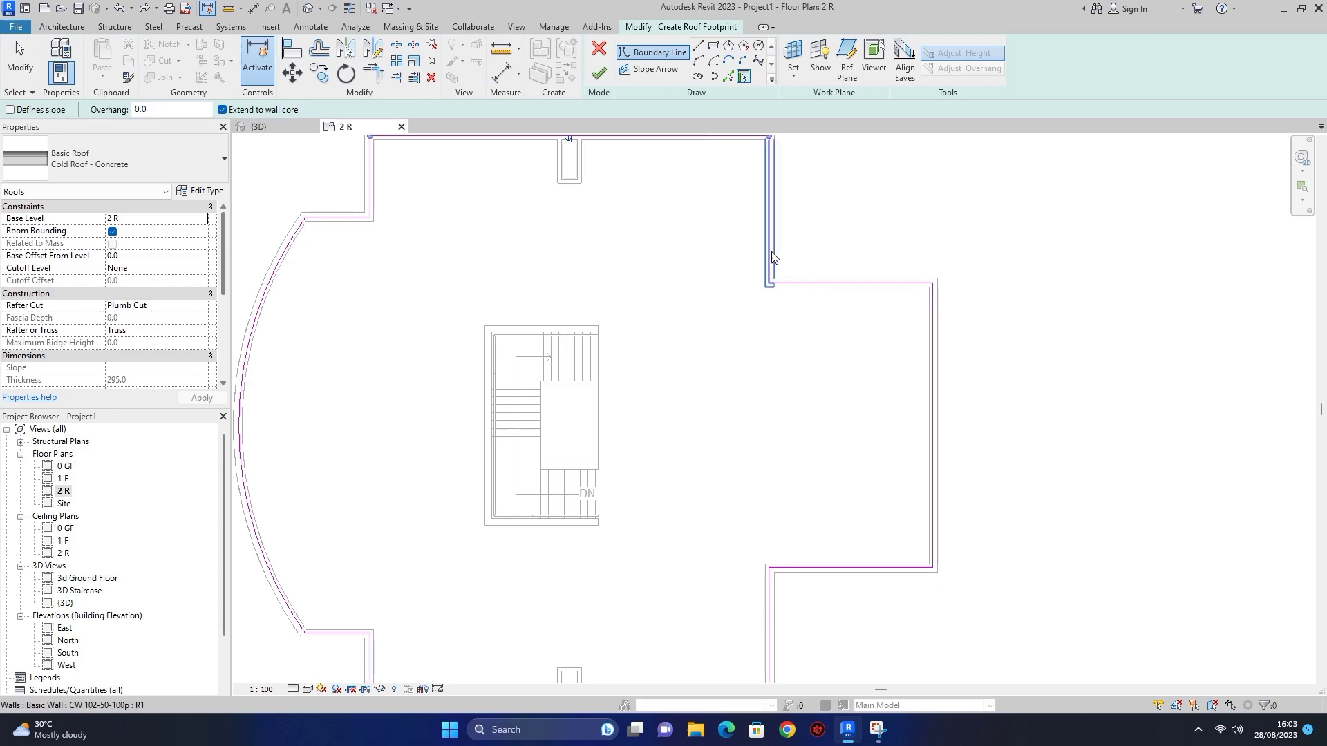
# Draw a straight boundary line from the east wing's inner corner down to the bottom wall
pyautogui.click(699, 50)
pyautogui.scroll(5, 799, 283)
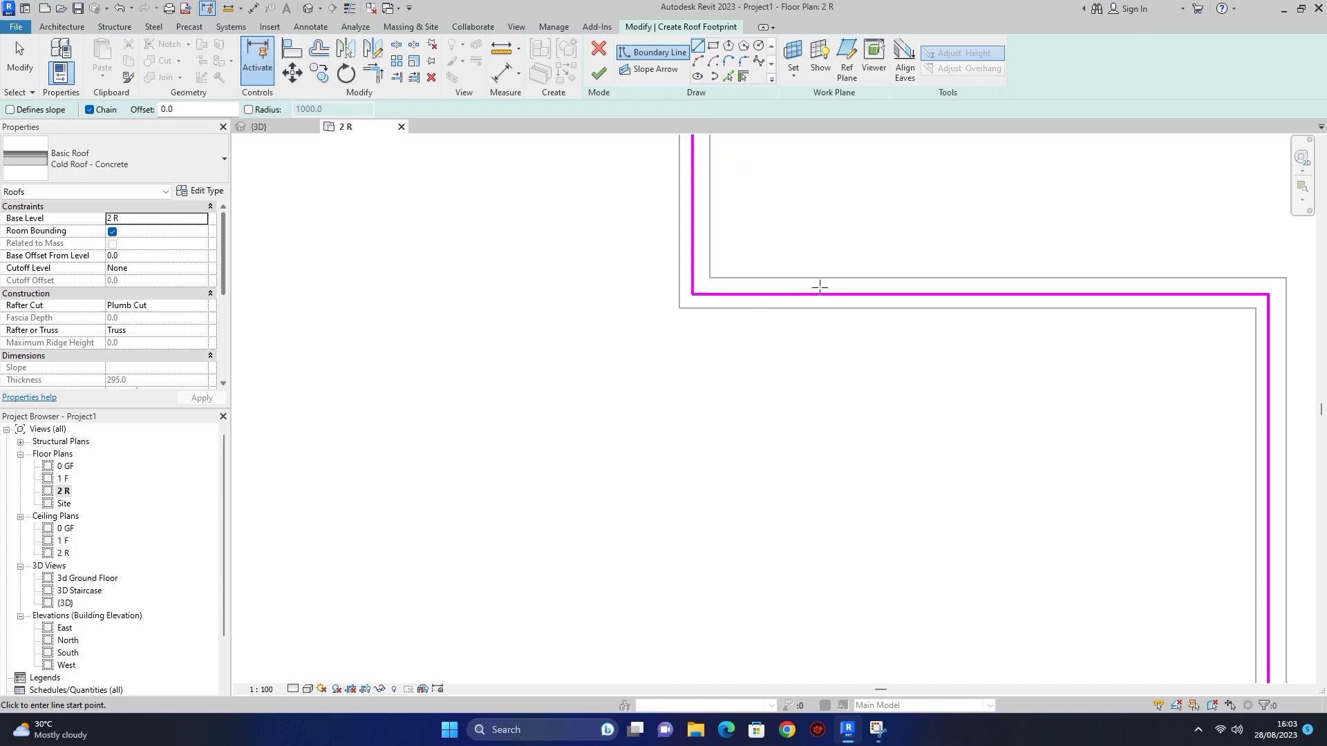
pyautogui.scroll(-3, 812, 298)
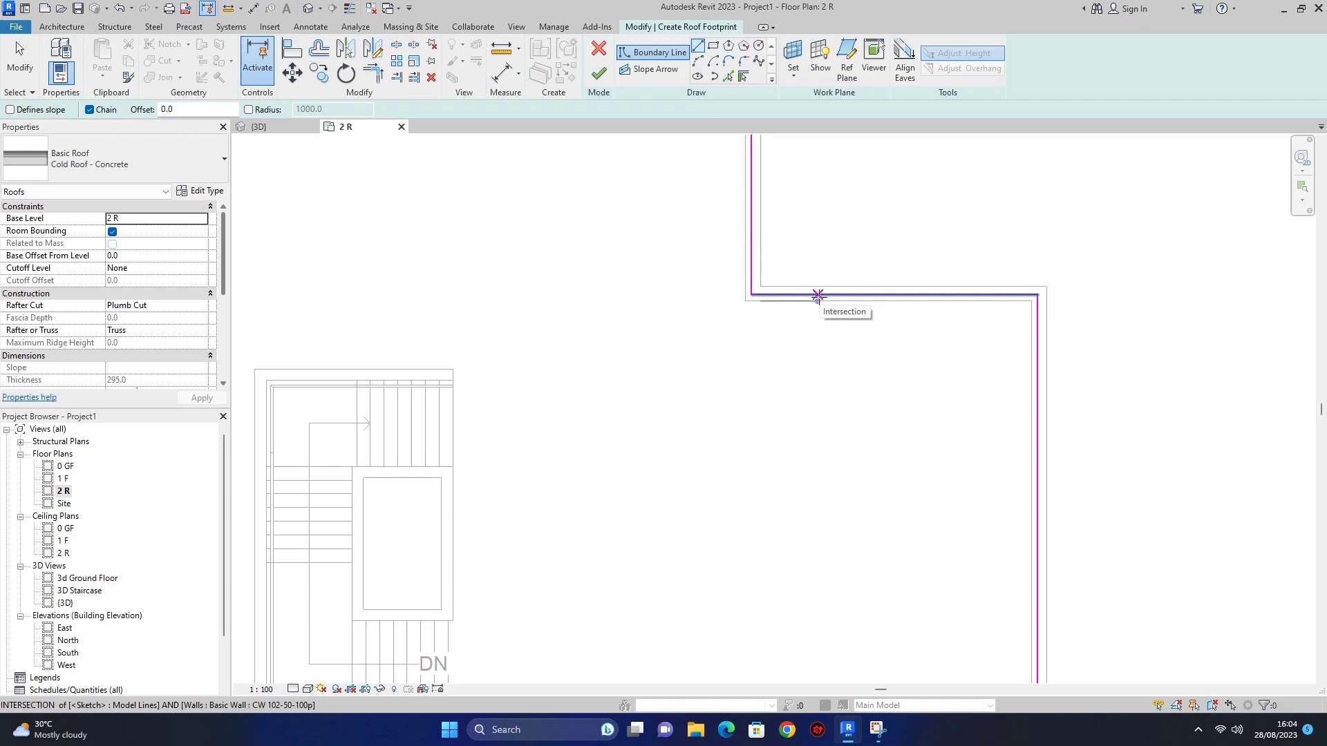
pyautogui.click(818, 295)
pyautogui.scroll(-3, 816, 414)
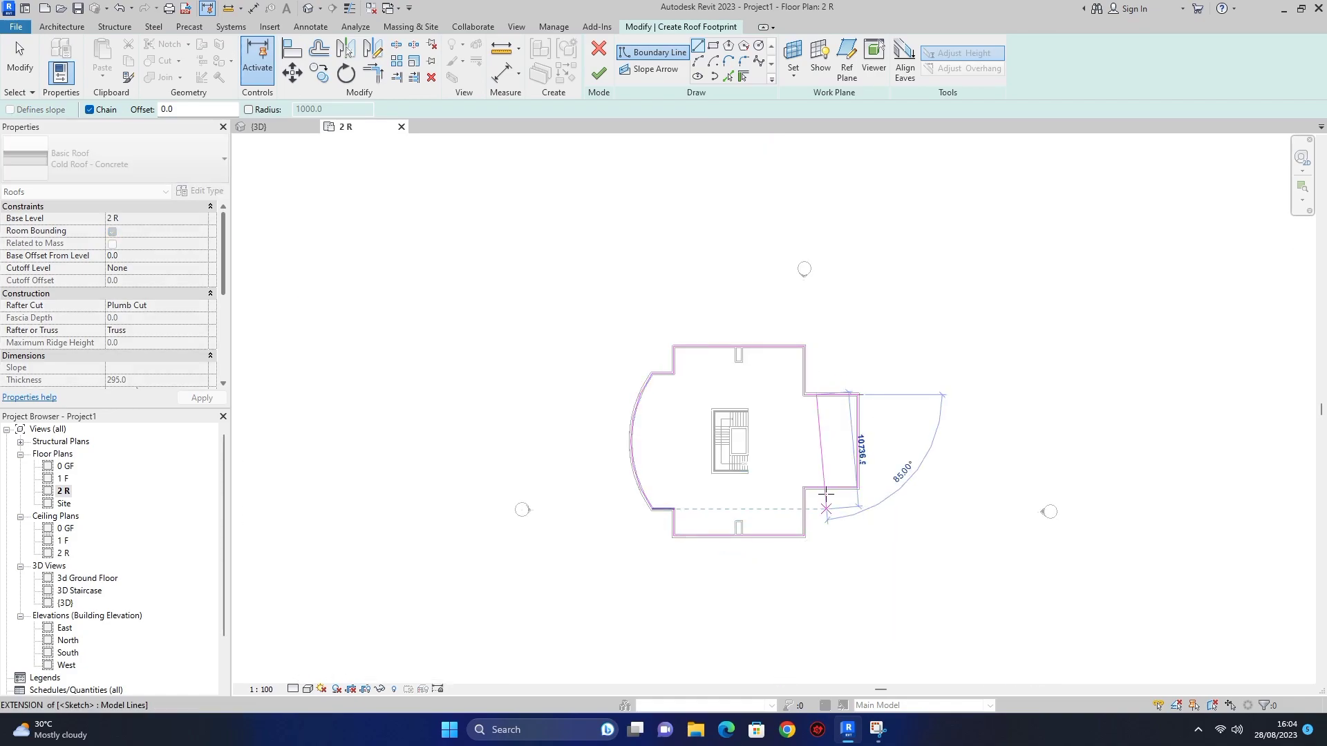
pyautogui.scroll(2, 803, 480)
pyautogui.scroll(4, 803, 481)
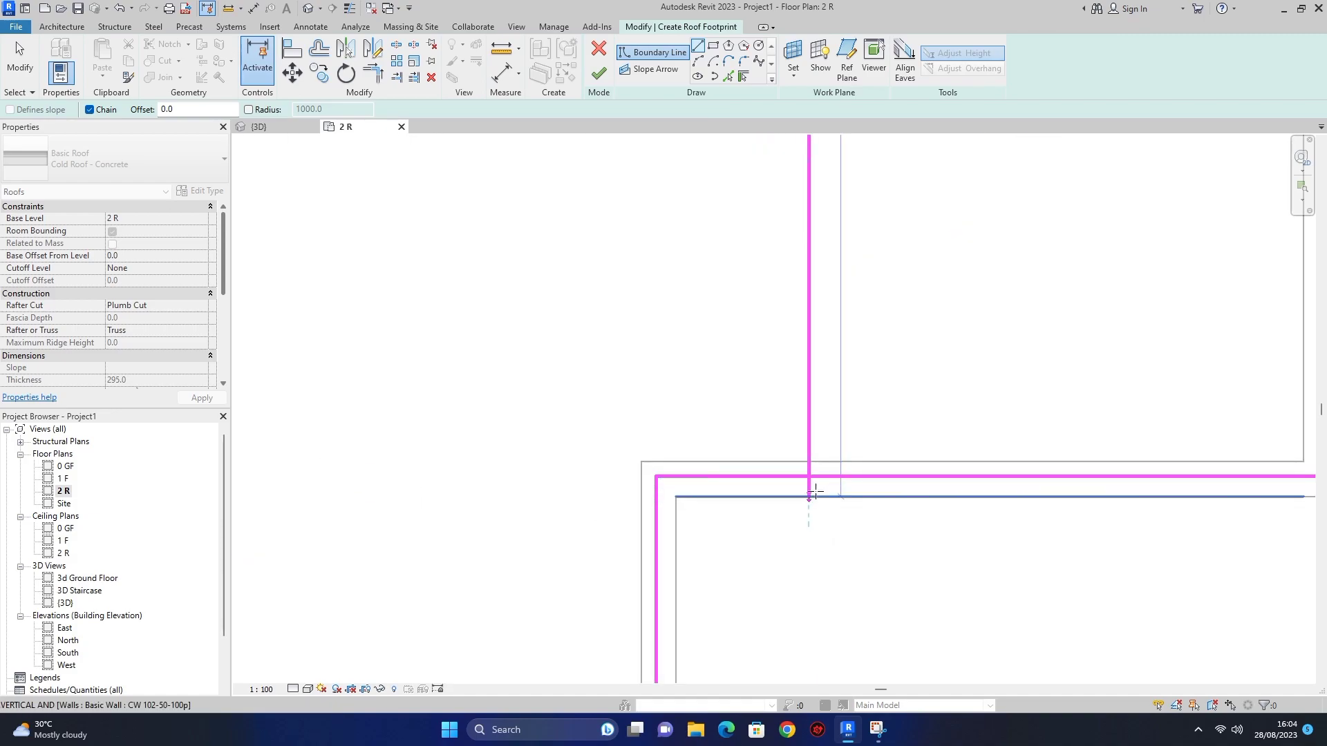
pyautogui.click(810, 477)
pyautogui.scroll(-5, 776, 362)
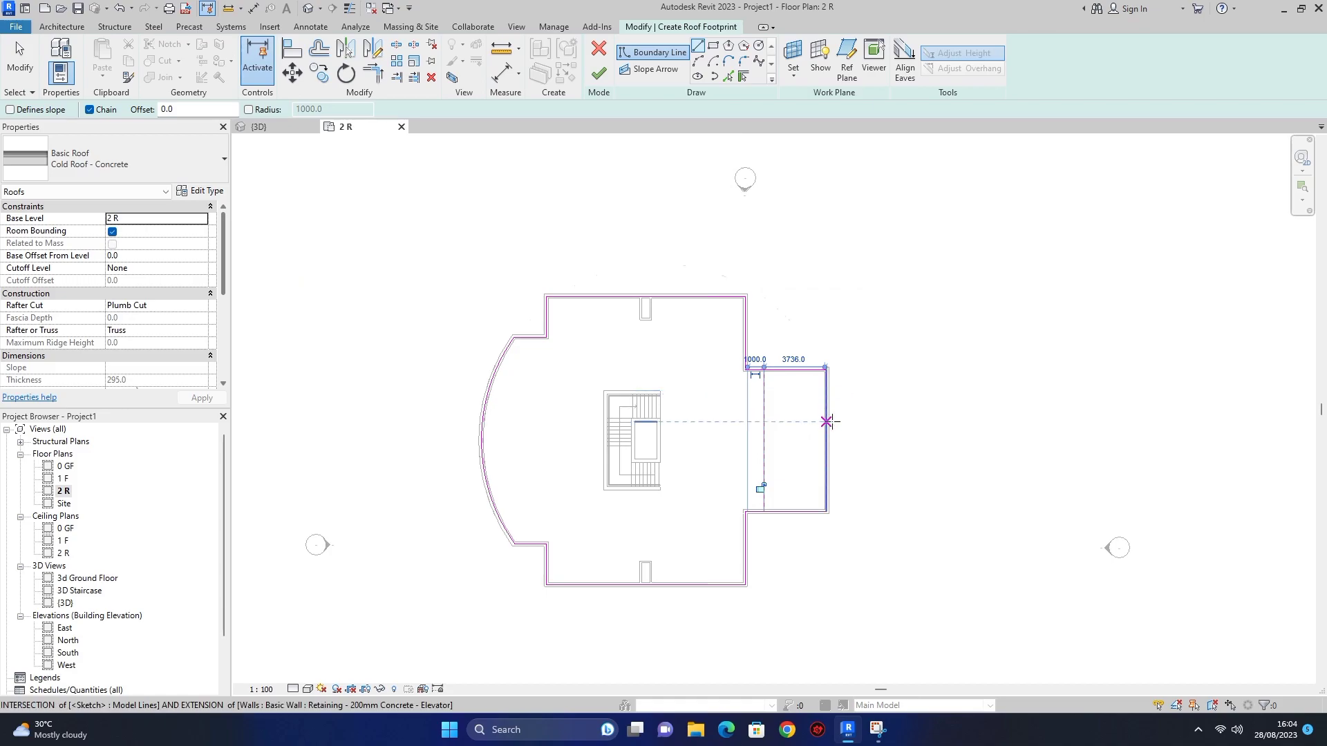
pyautogui.scroll(3, 780, 514)
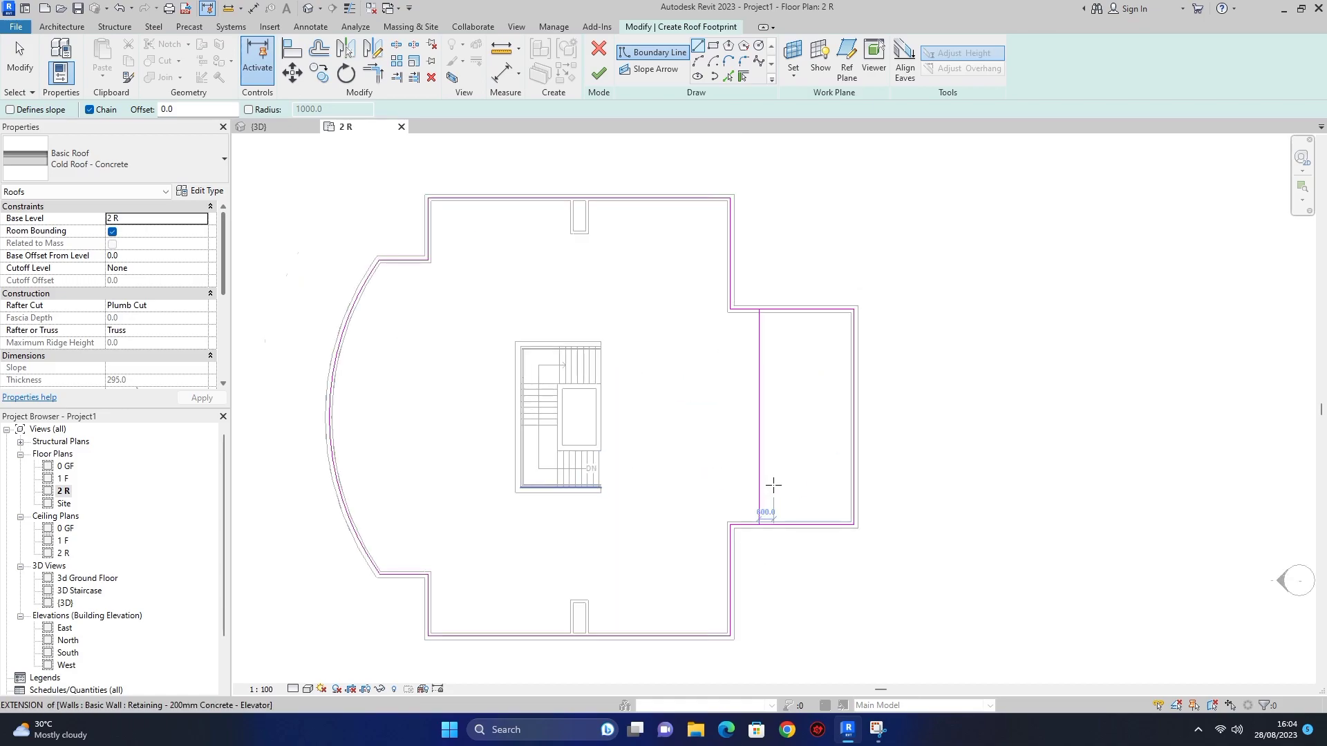
pyautogui.press('Escape')
pyautogui.press('Escape')
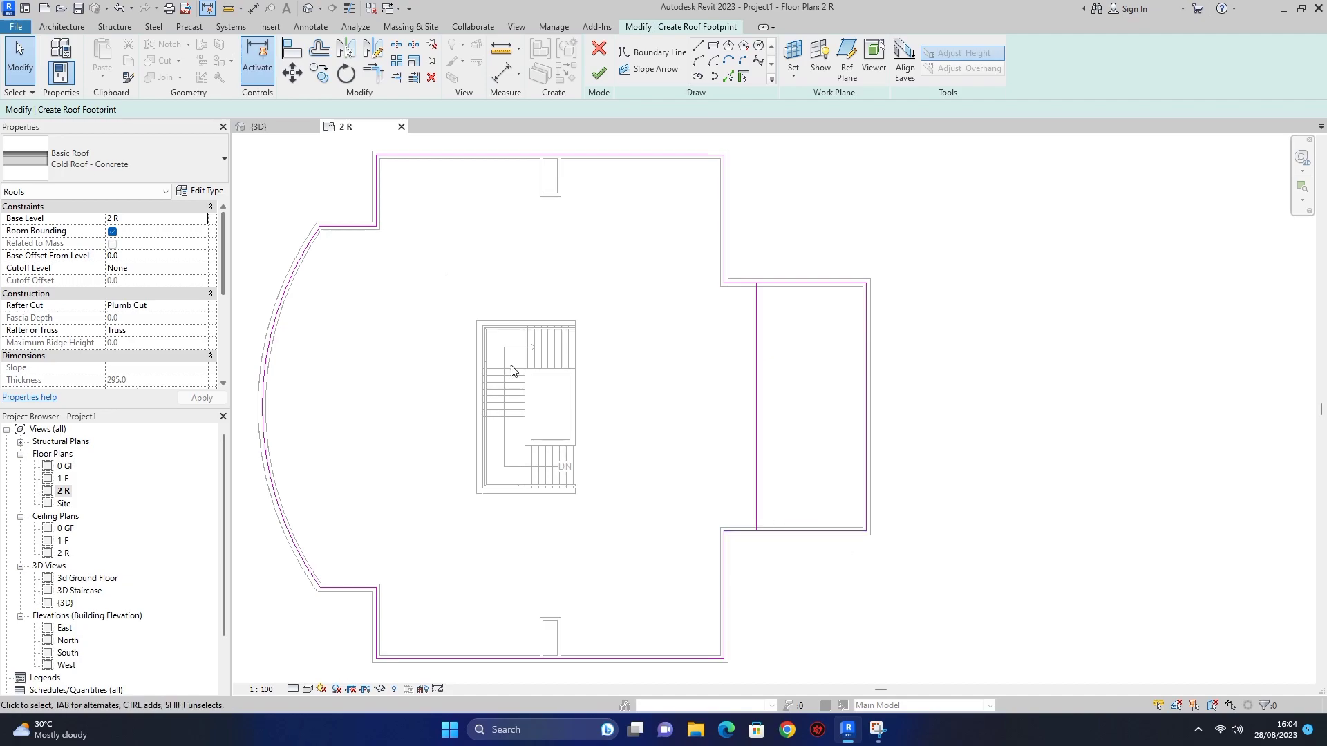
# Trim the vertical dividing line and the bottom edge to a clean corner
pyautogui.click(374, 73)
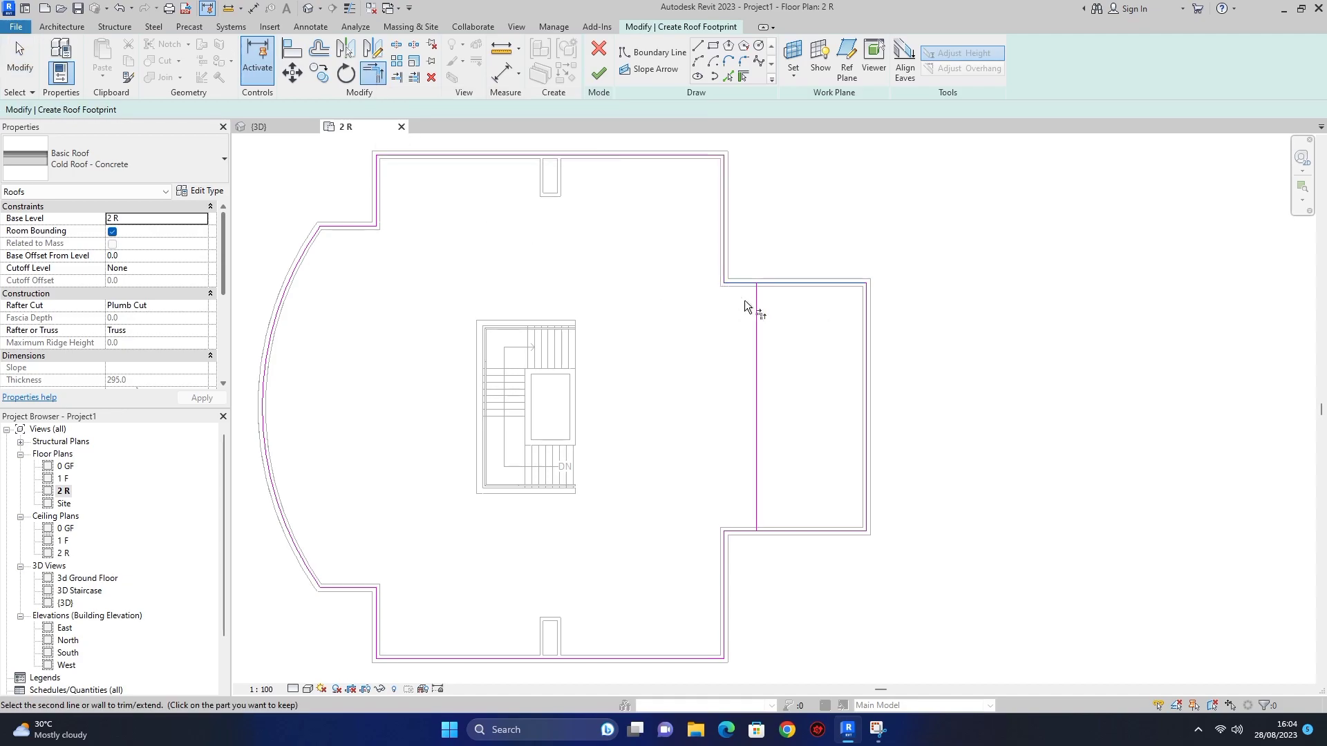
pyautogui.click(755, 510)
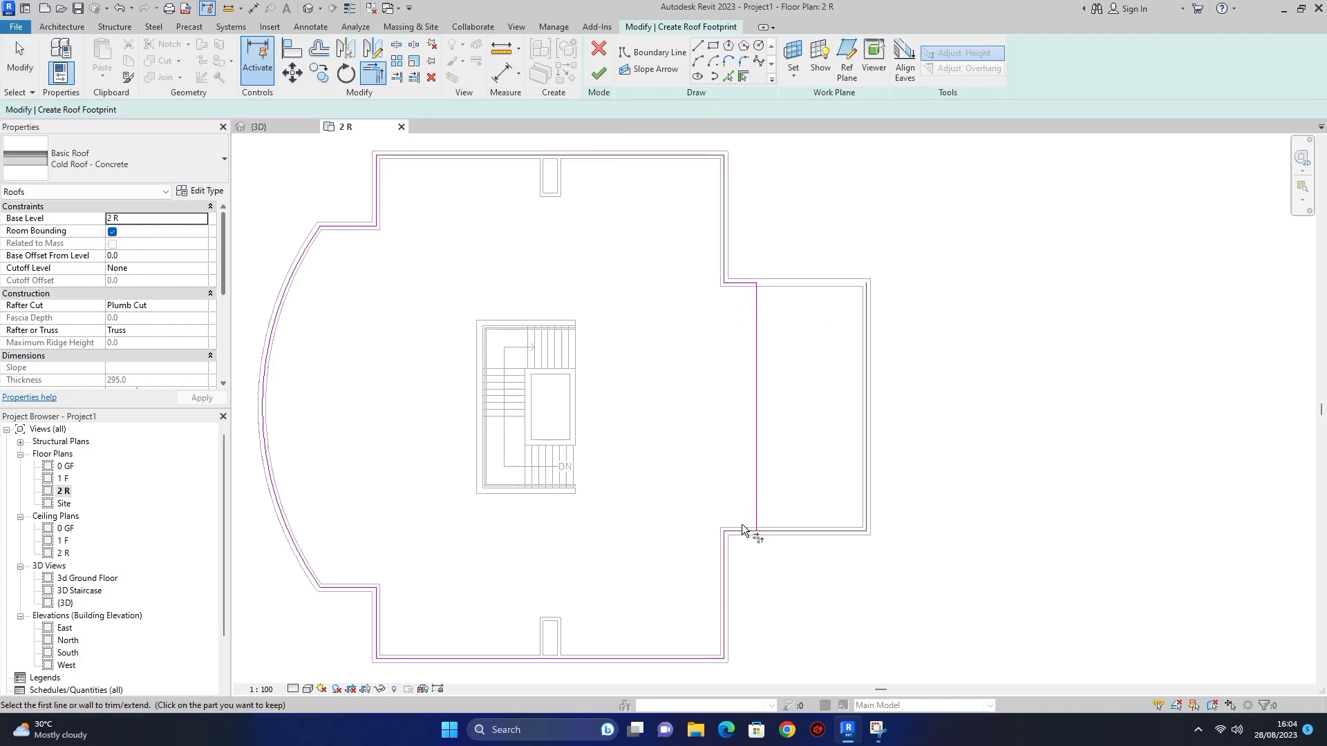
pyautogui.click(749, 531)
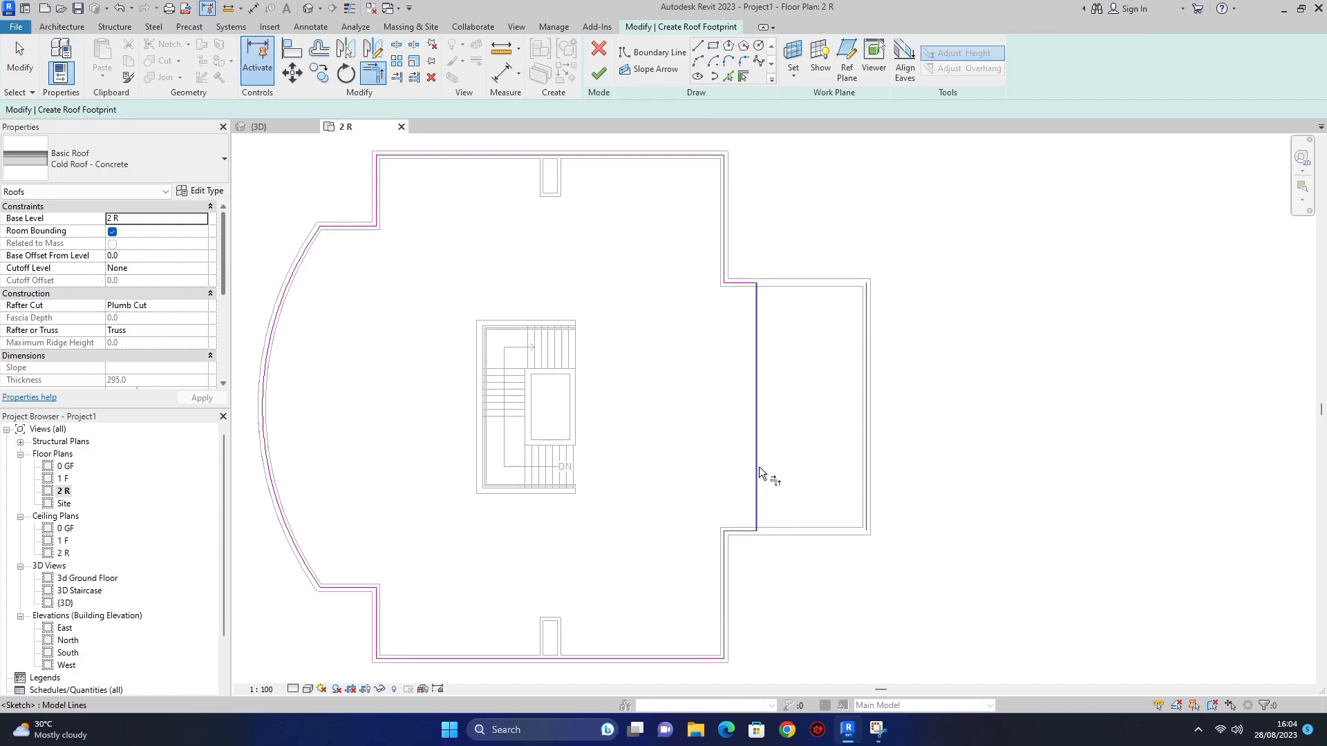
pyautogui.press('Escape')
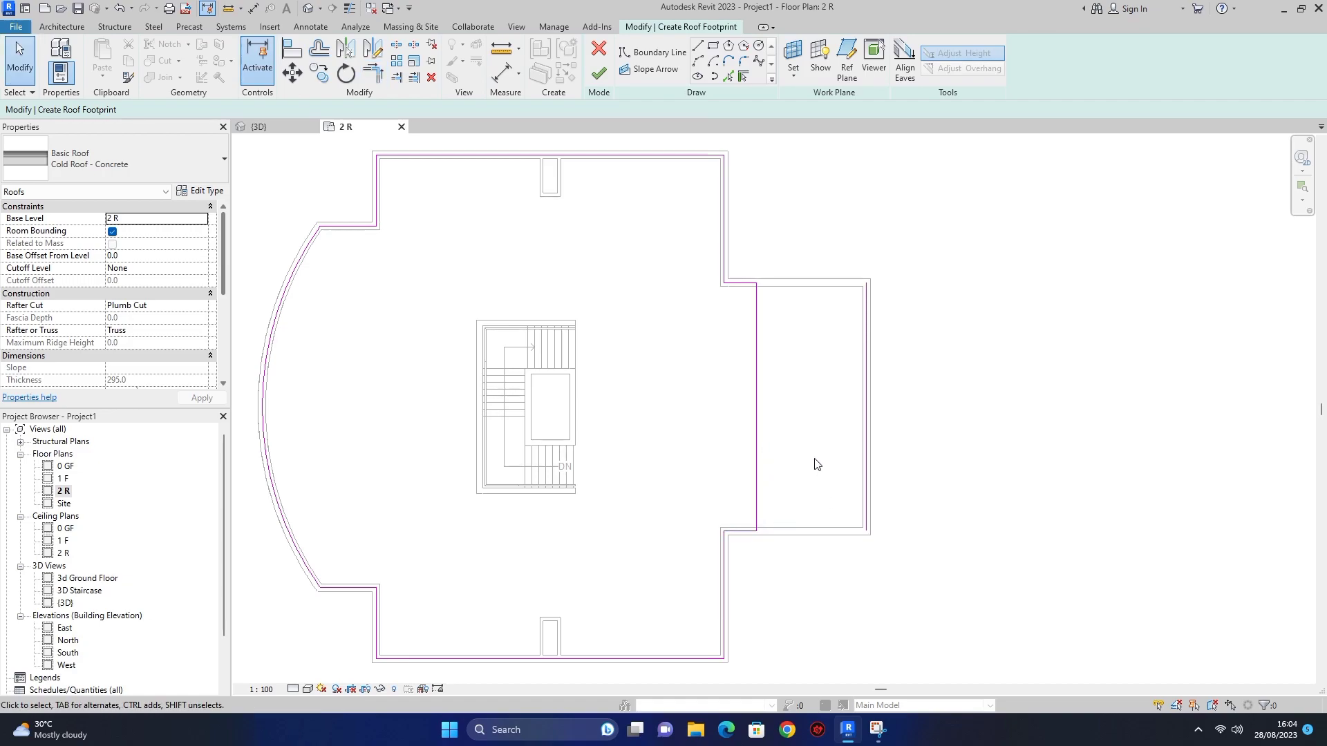
# Inspect the east wing's right sketch line and zoom around to check the closed loop
pyautogui.click(866, 423)
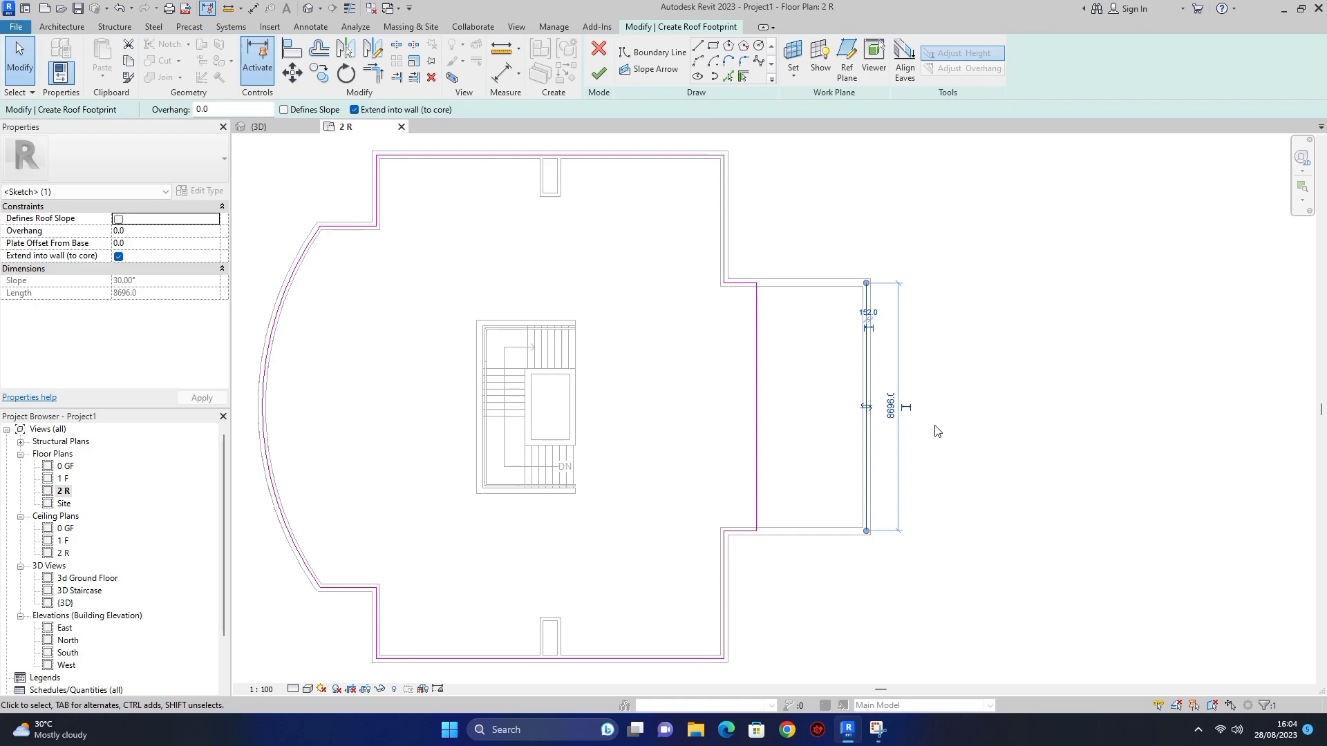
pyautogui.click(927, 449)
pyautogui.scroll(4, 749, 276)
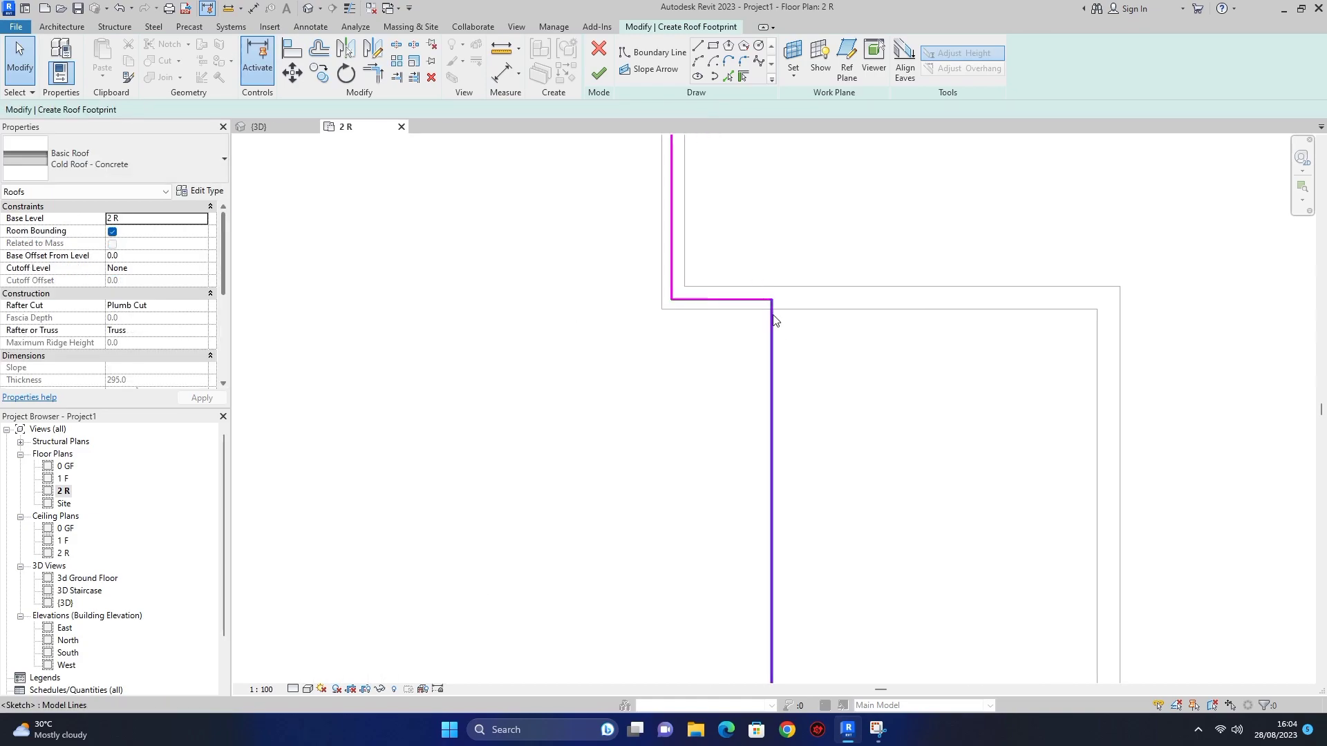
pyautogui.scroll(-5, 718, 366)
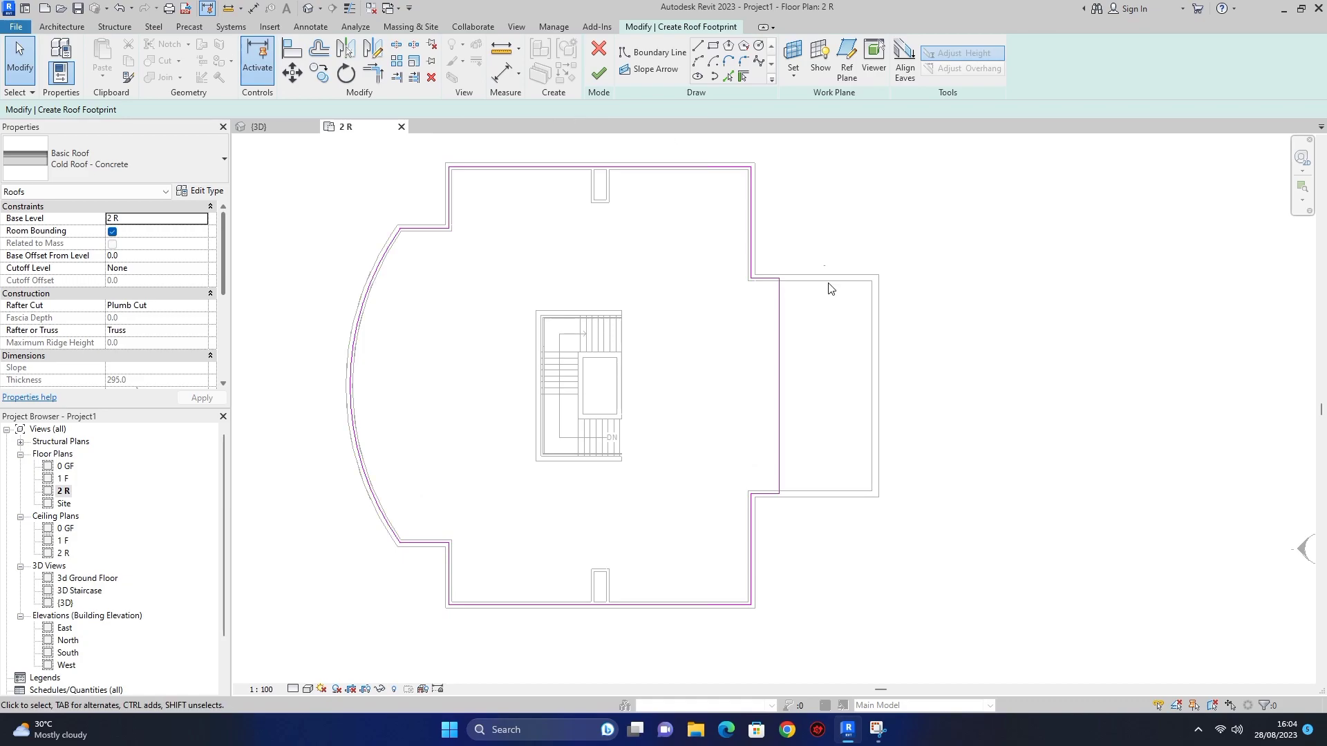
pyautogui.scroll(-1, 627, 476)
pyautogui.scroll(1, 601, 473)
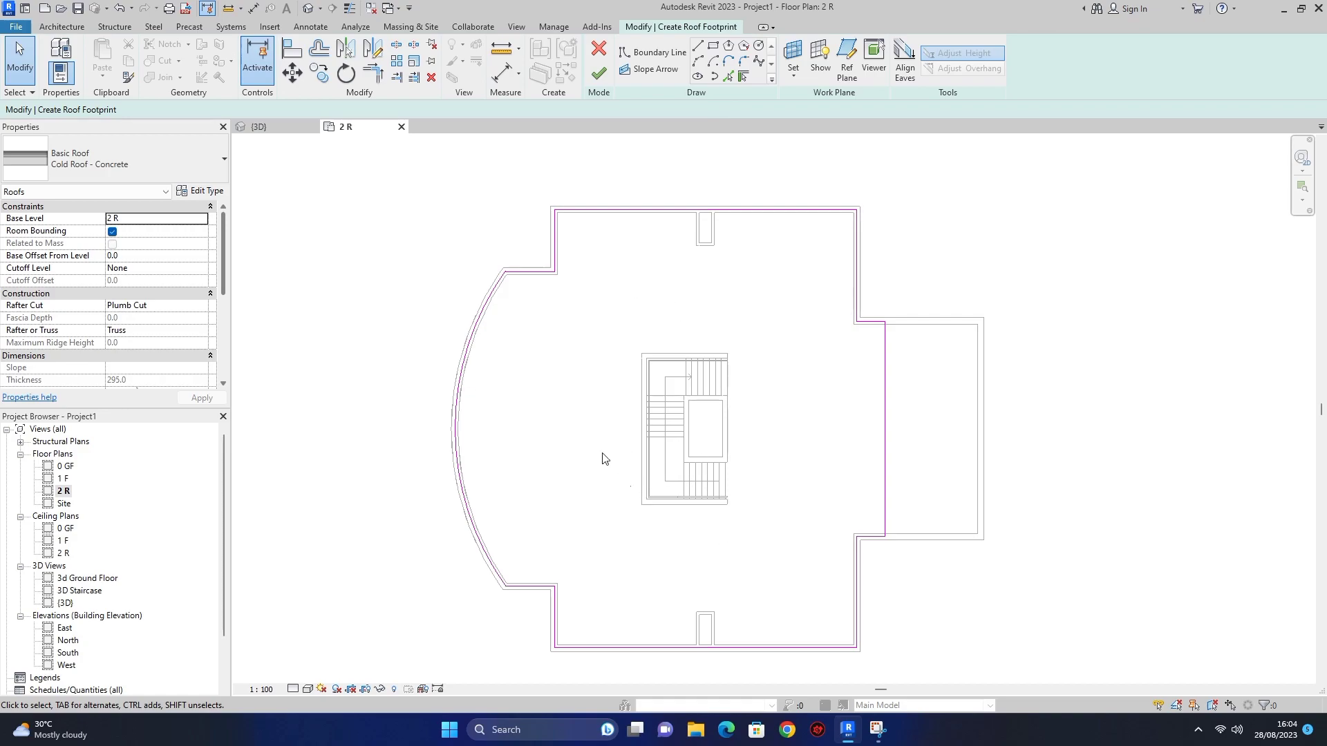
pyautogui.scroll(3, 682, 419)
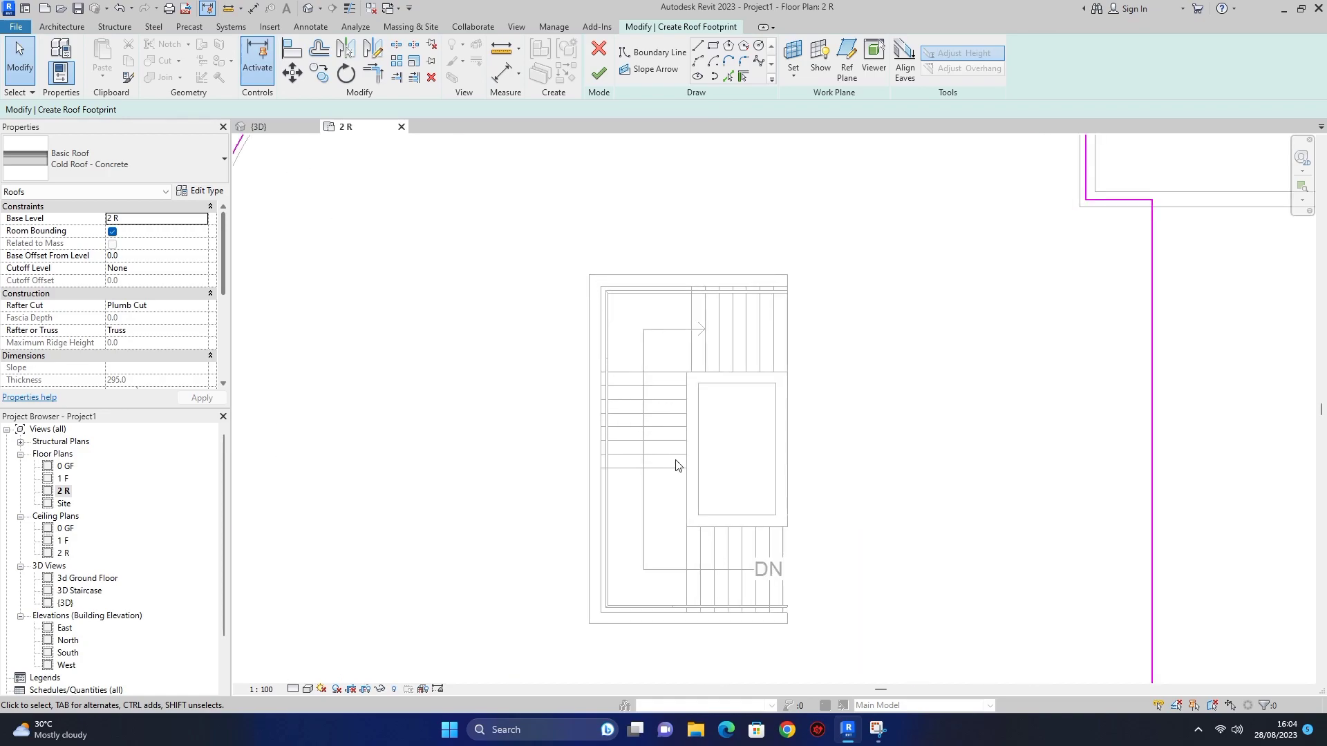
pyautogui.scroll(-3, 676, 465)
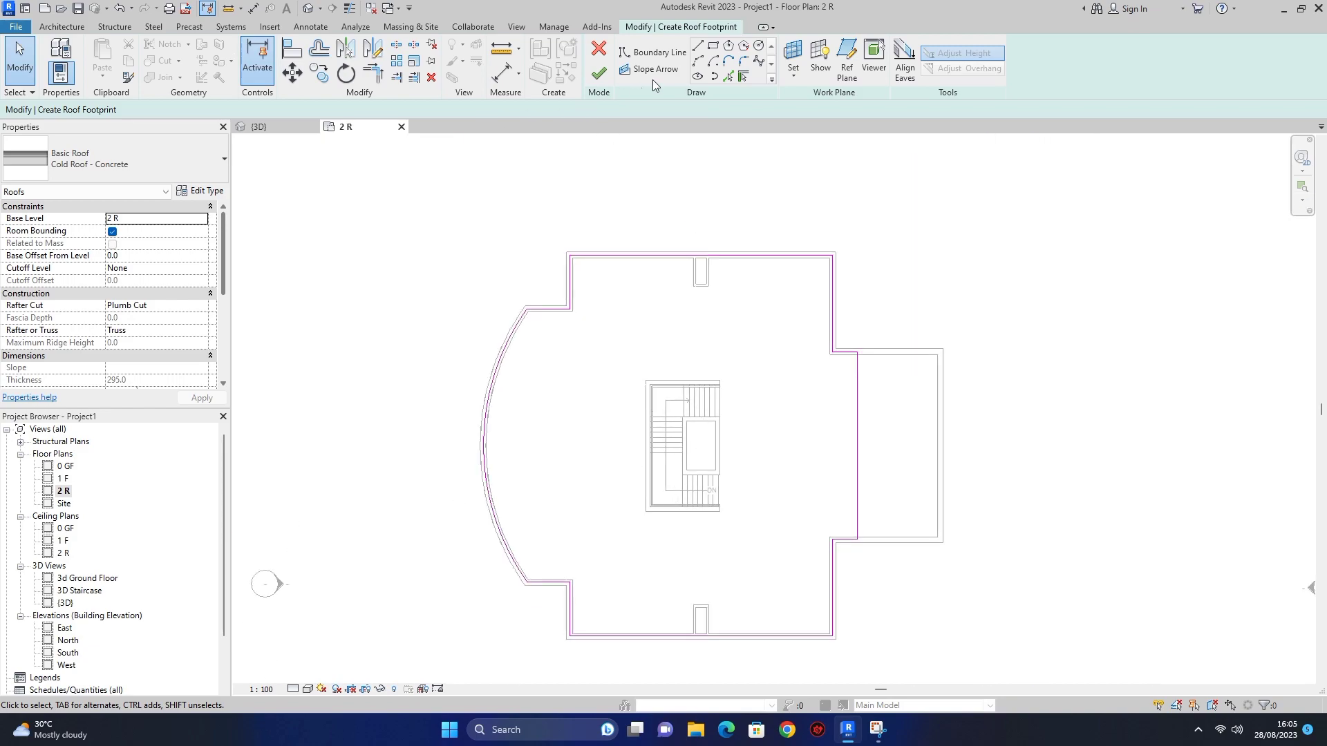
# Draw a 3460 by 6100 rectangular boundary around the stair core, corner to corner
pyautogui.click(719, 52)
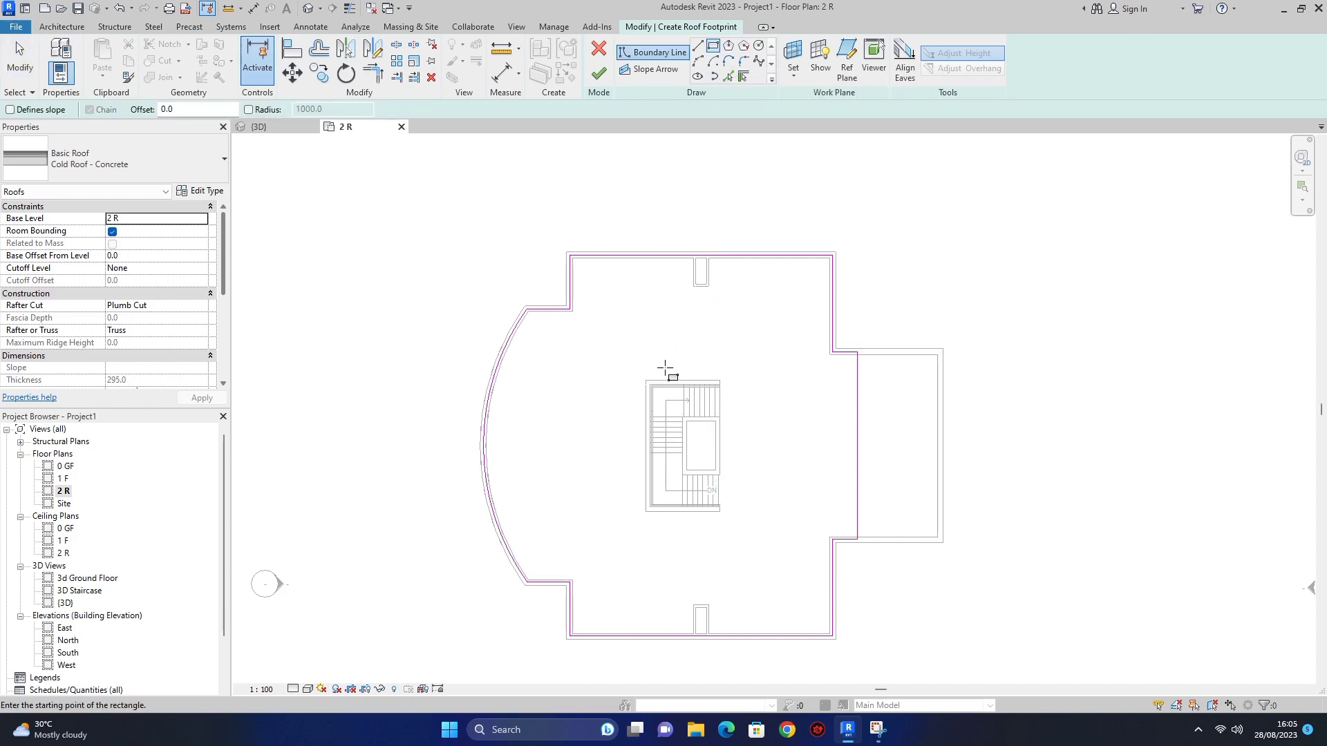
pyautogui.scroll(2, 669, 438)
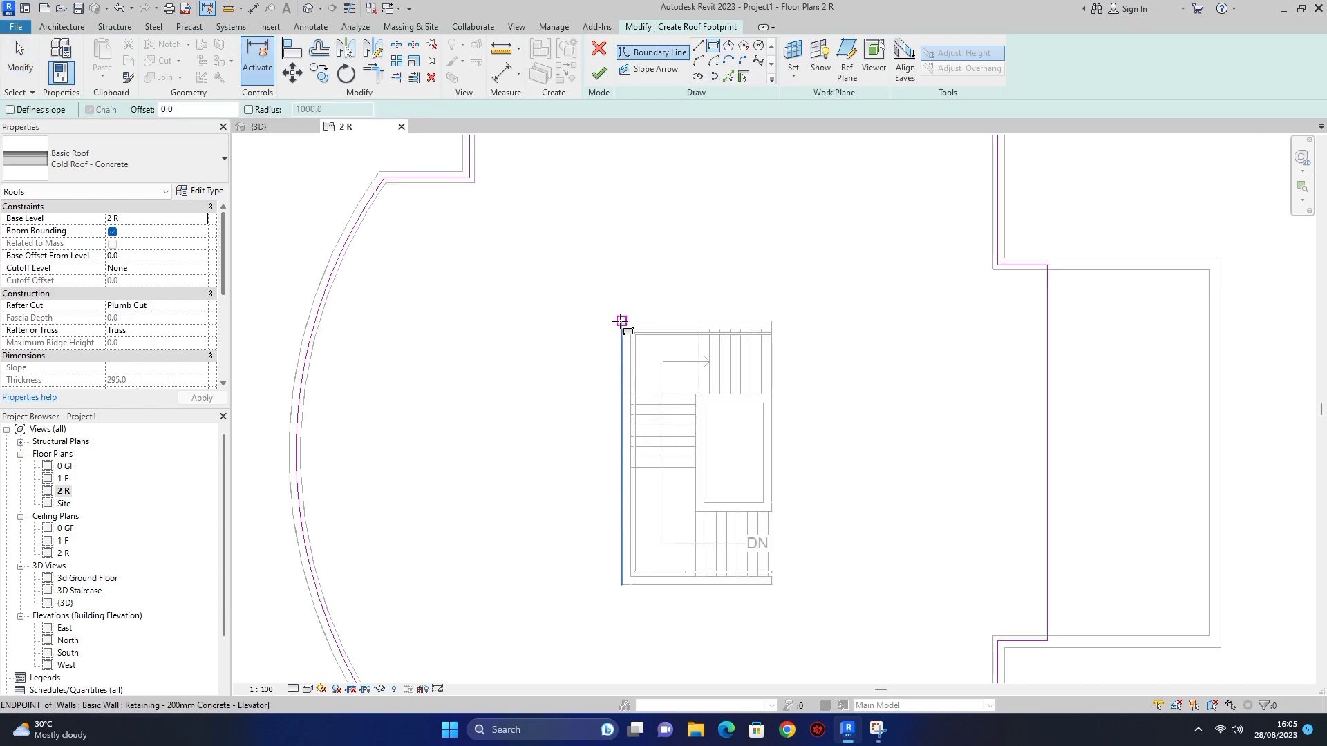
pyautogui.click(622, 321)
pyautogui.click(772, 586)
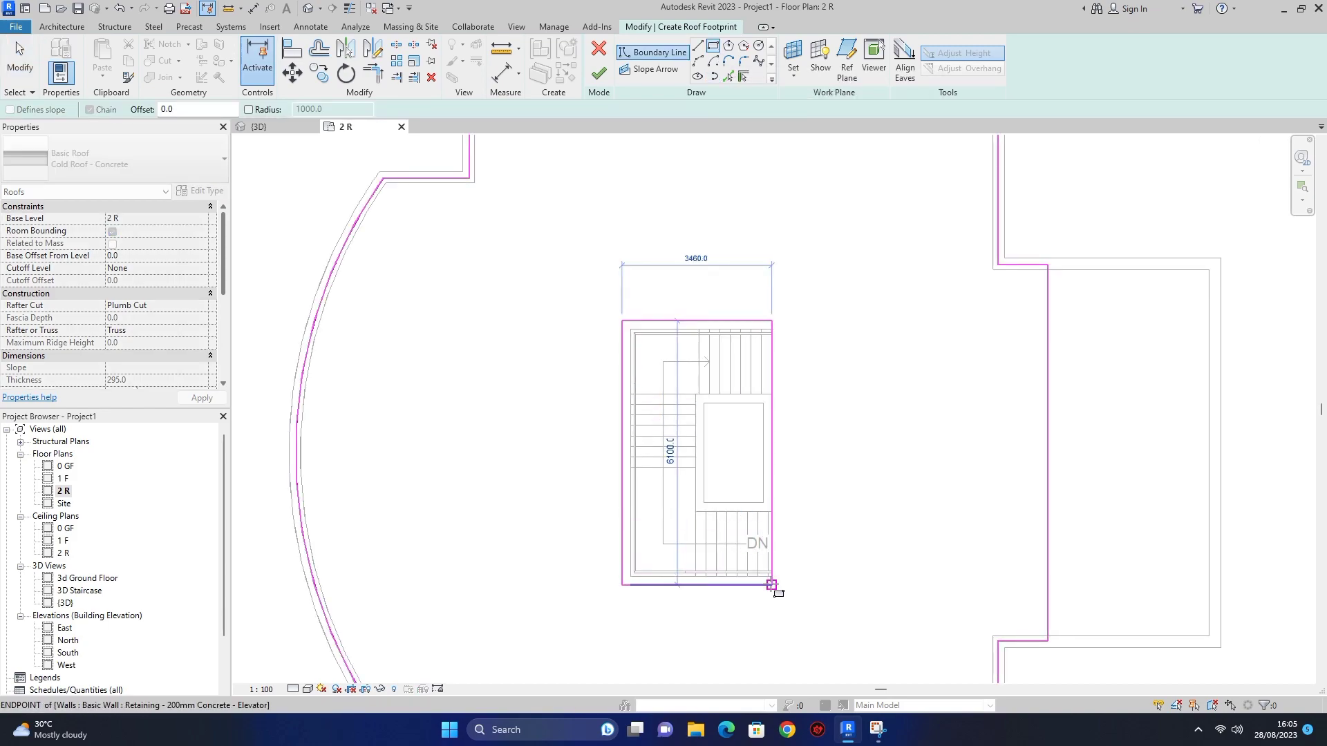
pyautogui.scroll(3, 772, 585)
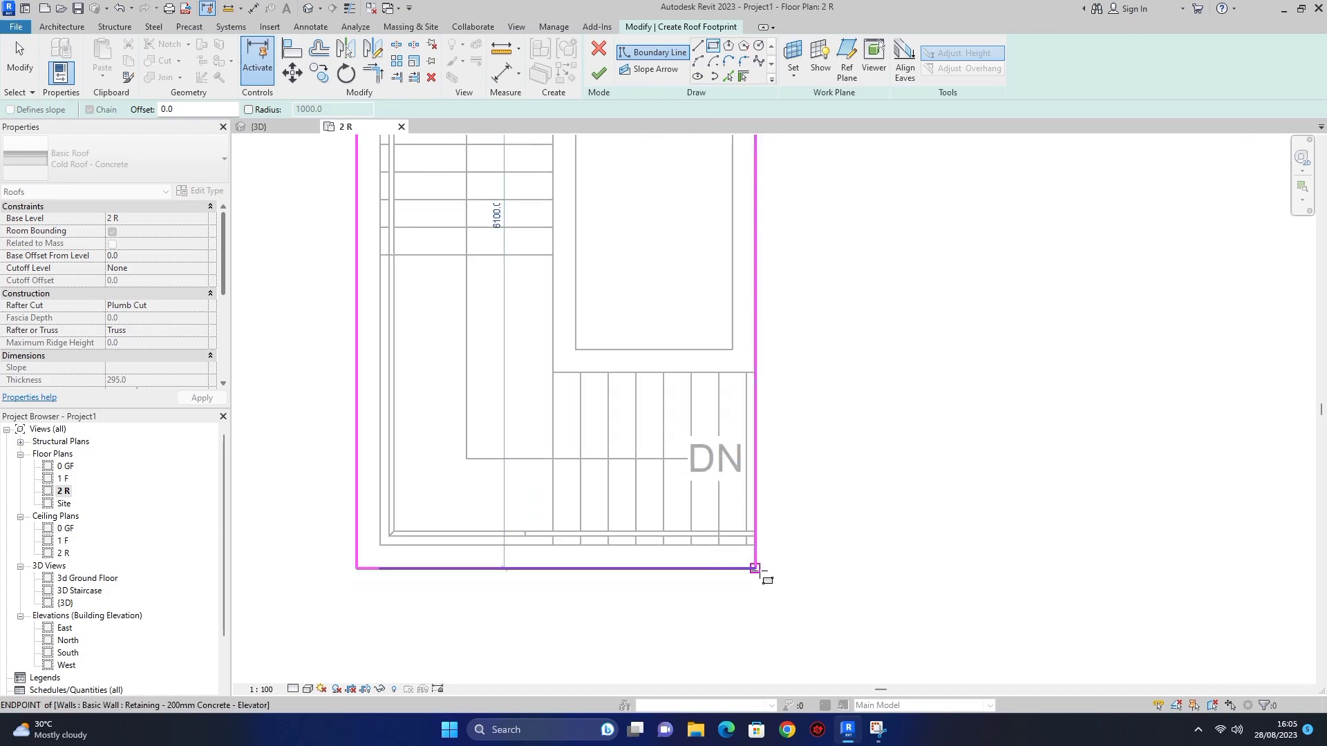
pyautogui.scroll(-7, 755, 569)
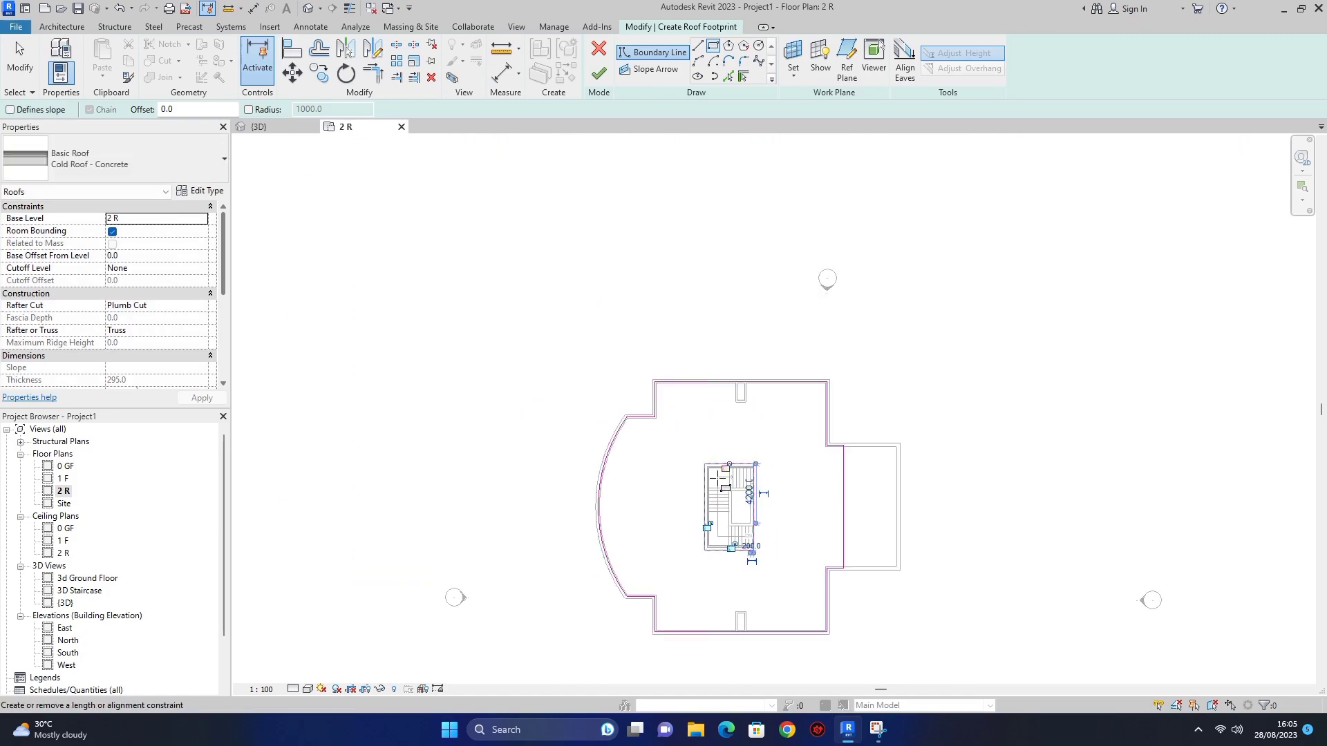
pyautogui.scroll(3, 752, 557)
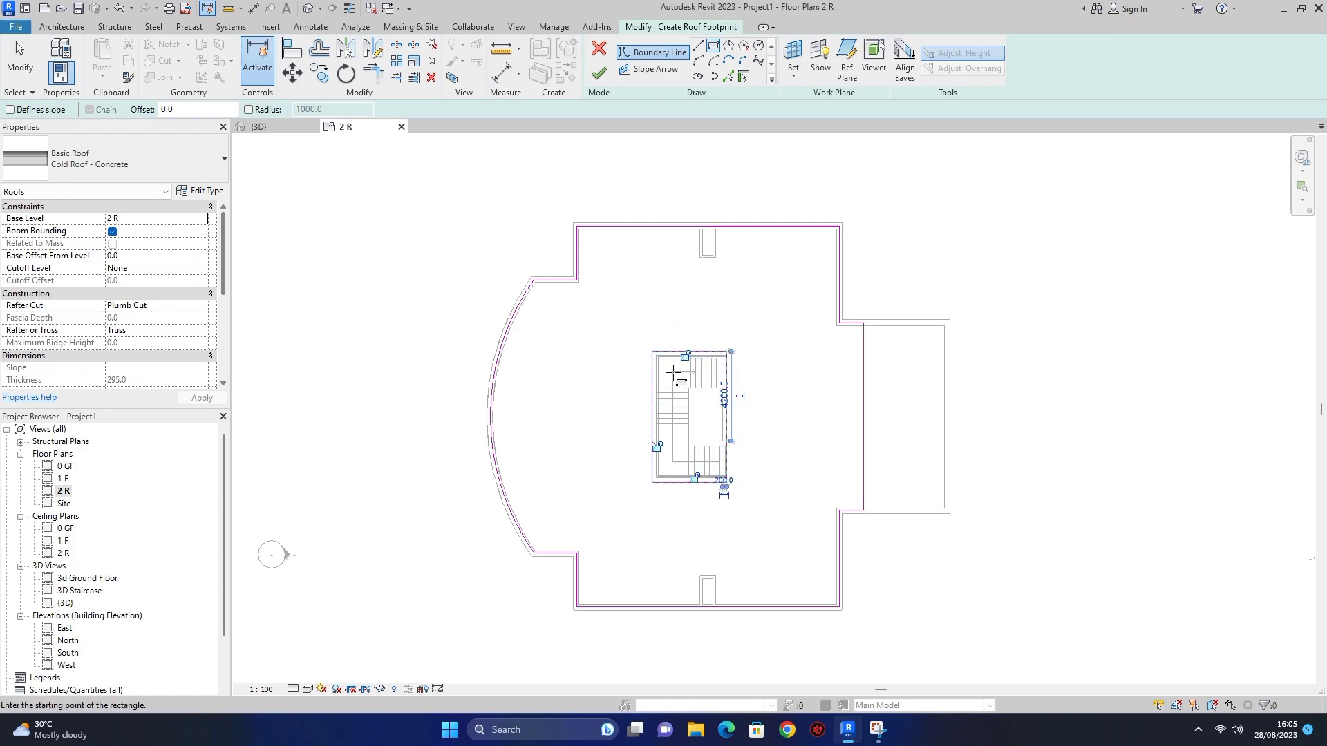
# Finish the roof sketch, accept joining it with the overlapping walls, and zoom to inspect it
pyautogui.click(598, 78)
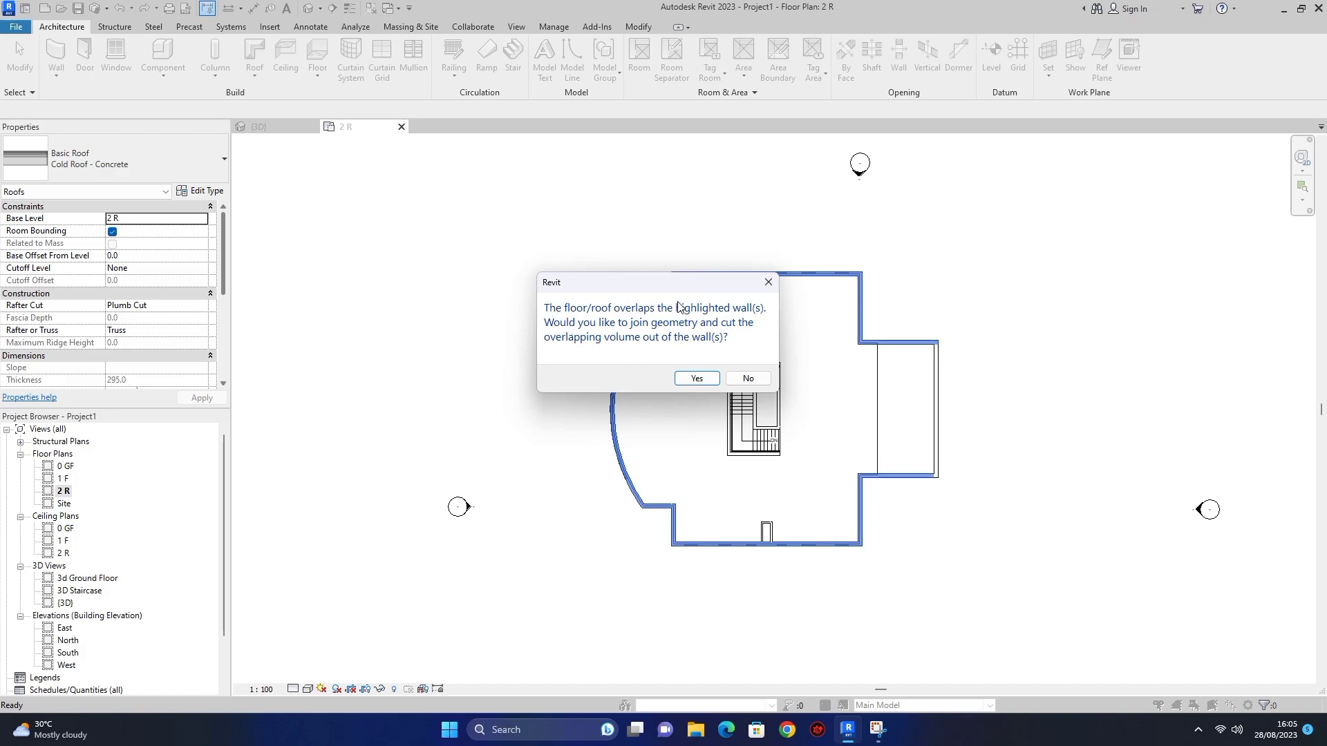
pyautogui.click(697, 379)
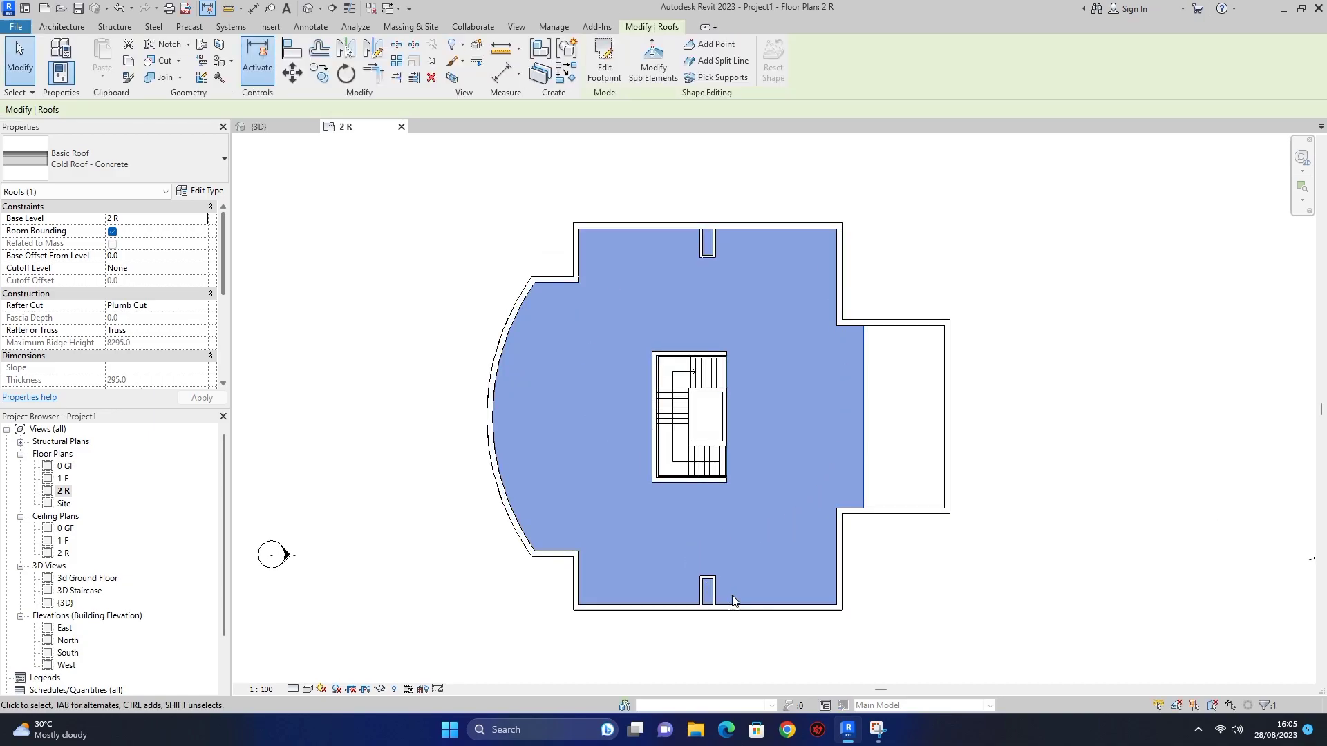
pyautogui.scroll(-2, 693, 469)
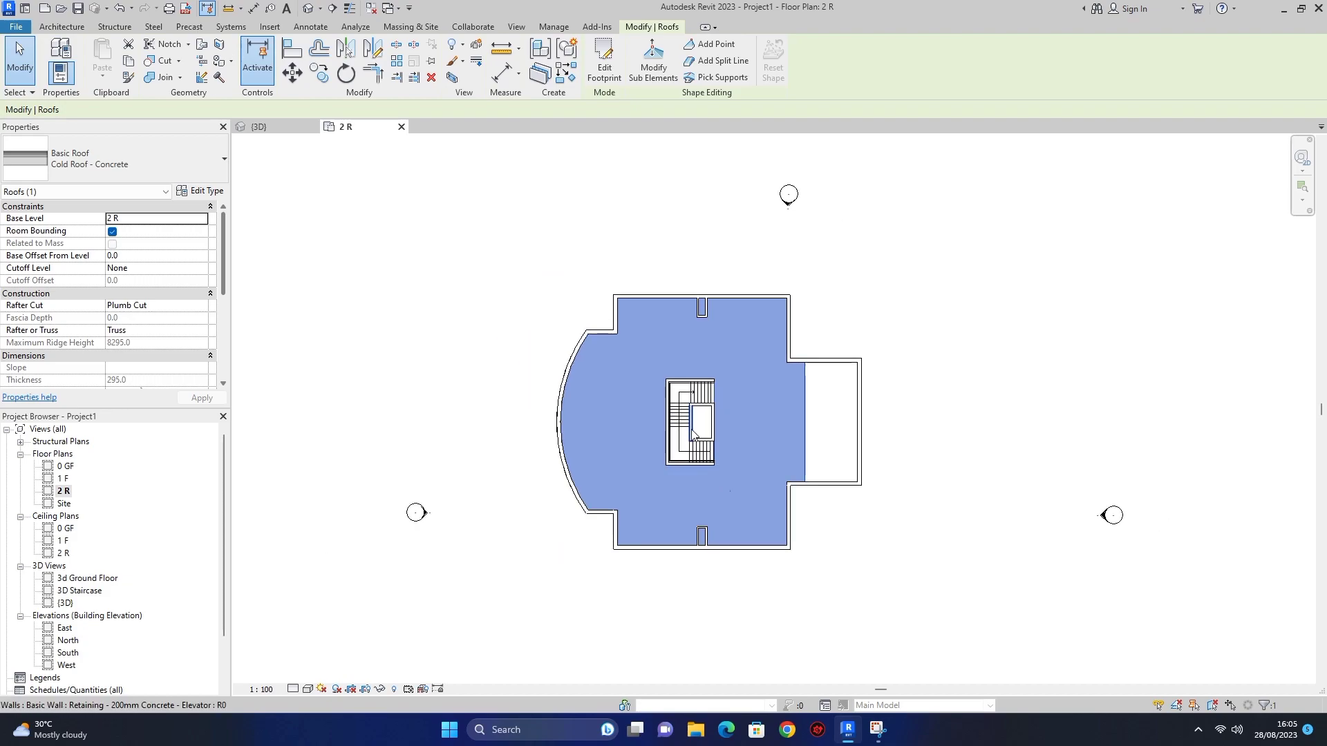
pyautogui.scroll(1, 726, 492)
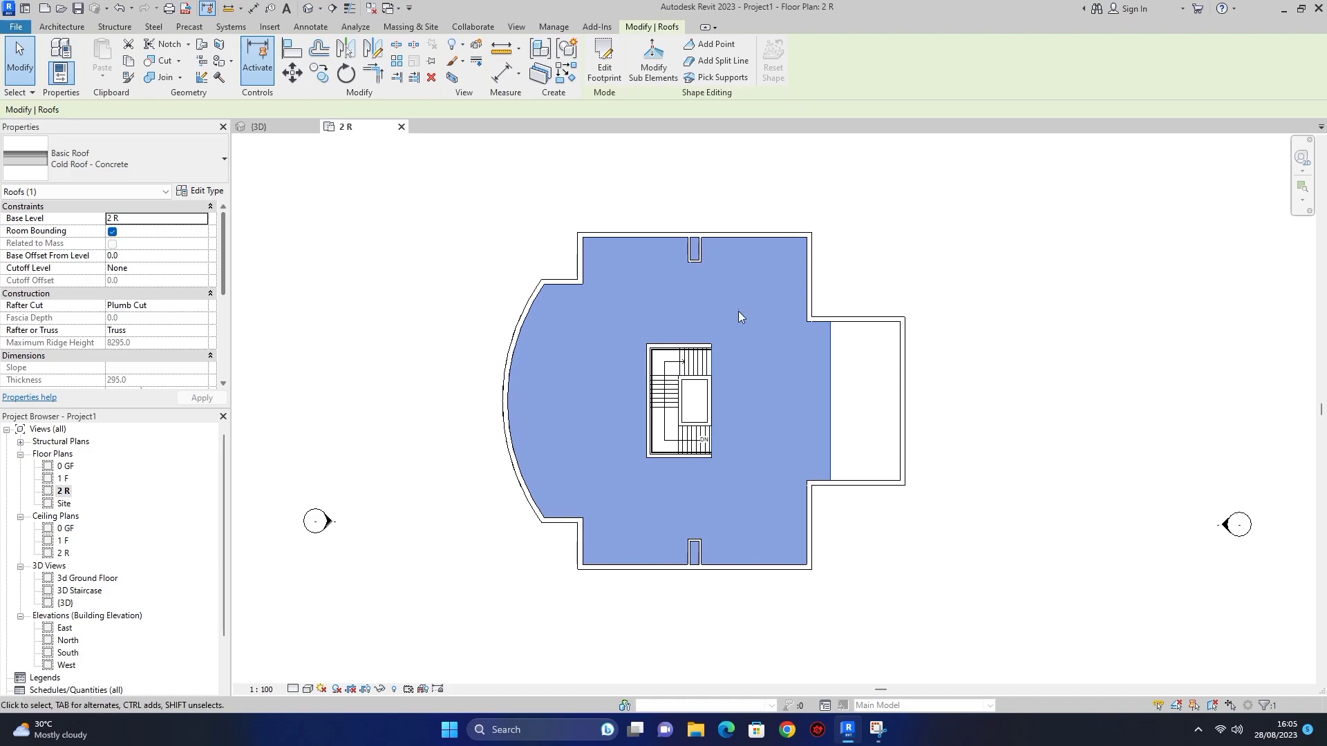
pyautogui.scroll(4, 695, 273)
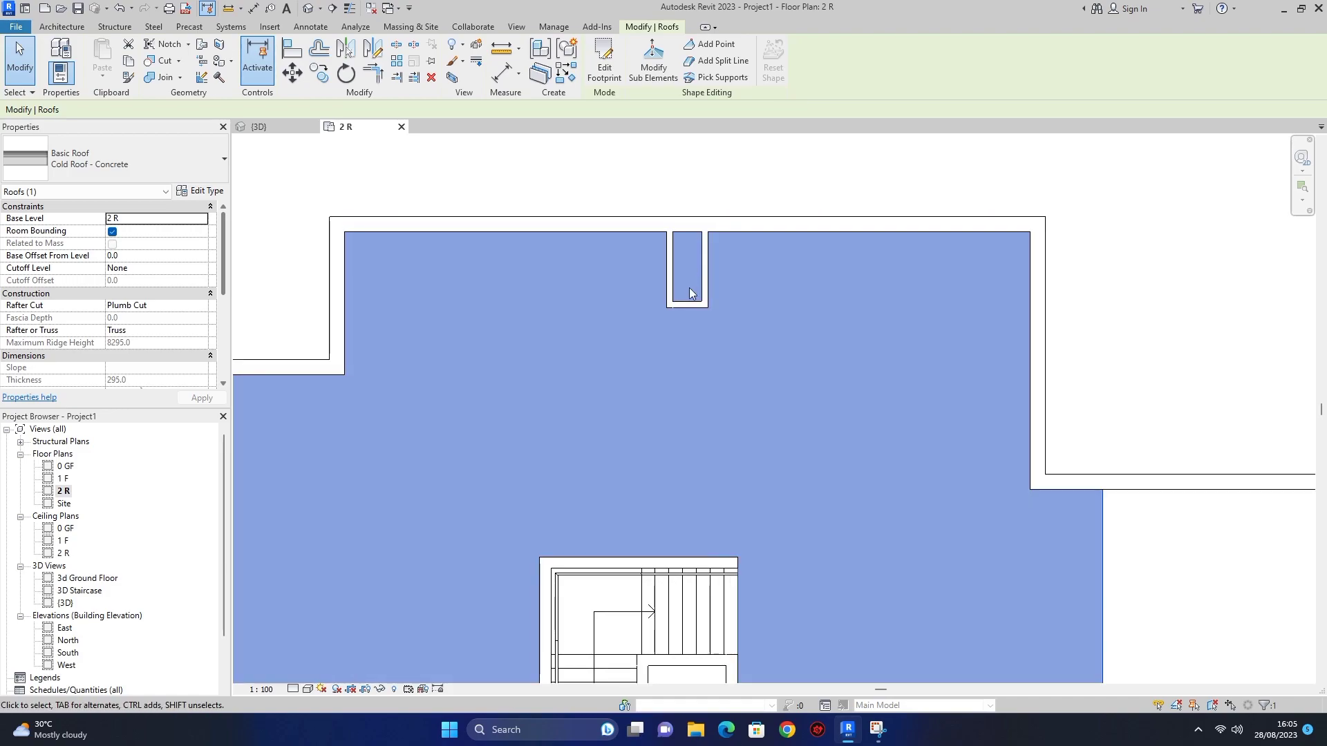
pyautogui.scroll(-5, 687, 280)
pyautogui.scroll(4, 703, 568)
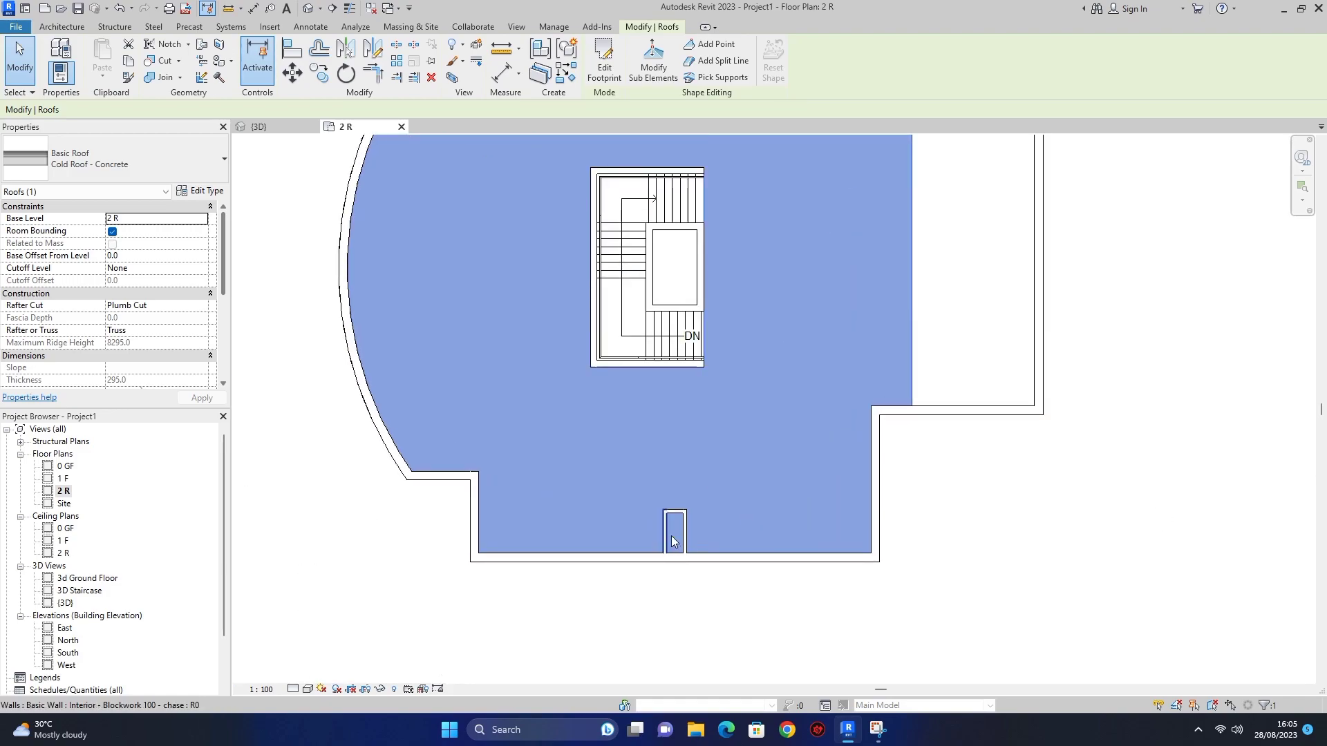
pyautogui.scroll(-2, 712, 450)
# Edit the roof footprint and draw a rectangular opening inside the top wall chase
pyautogui.click(608, 71)
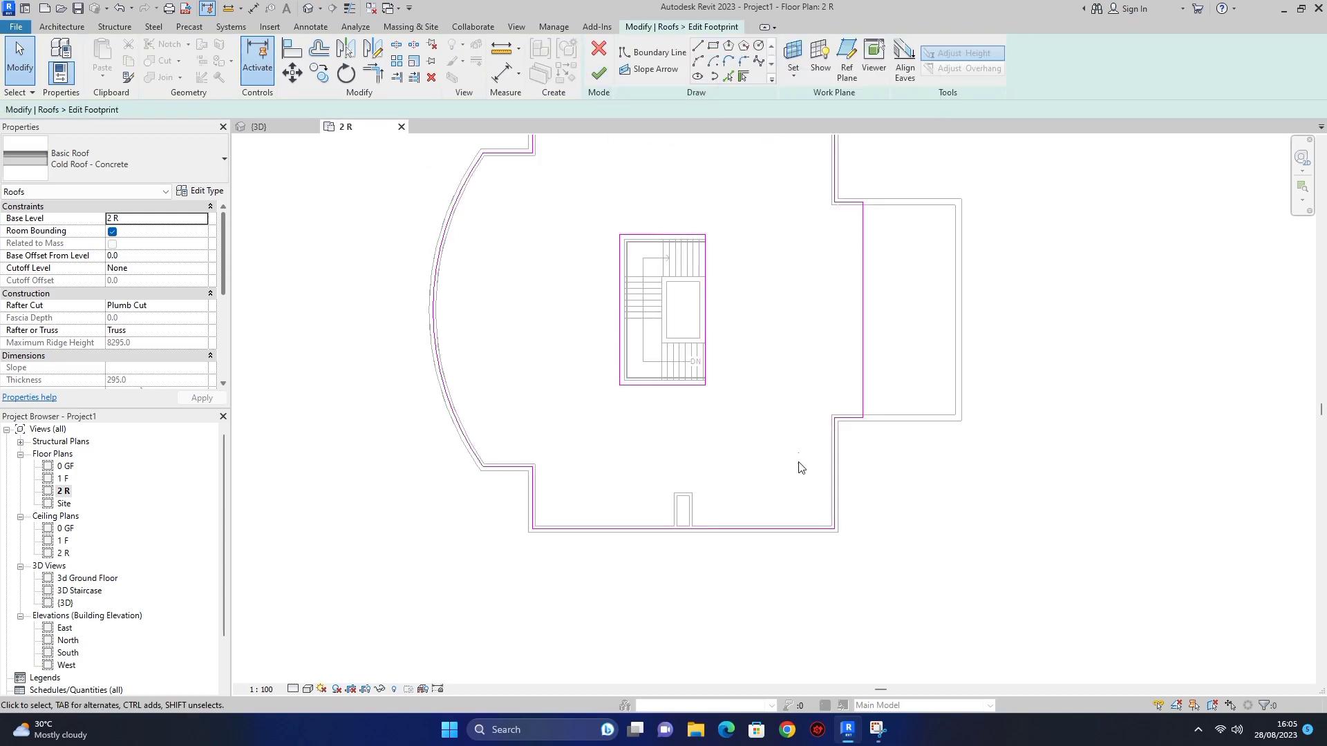
pyautogui.scroll(-3, 758, 320)
pyautogui.scroll(1, 760, 302)
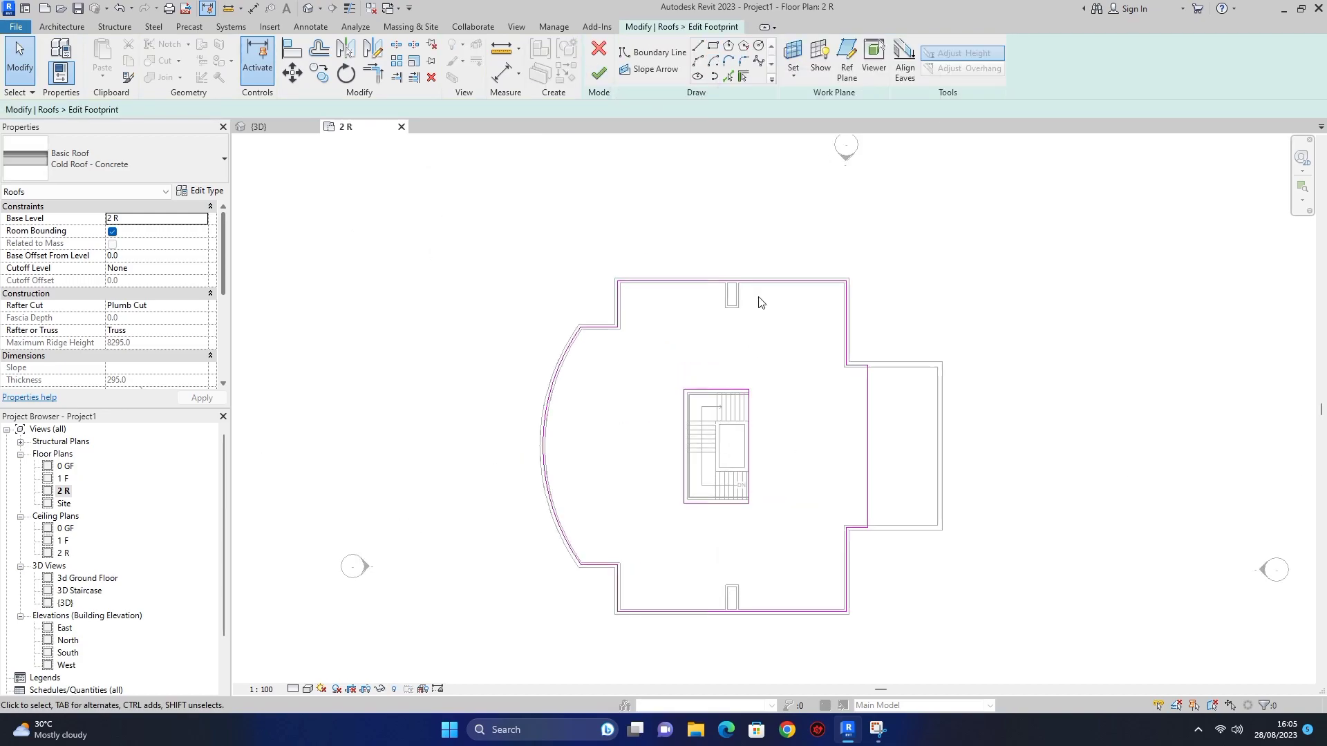
pyautogui.click(716, 47)
pyautogui.scroll(5, 739, 292)
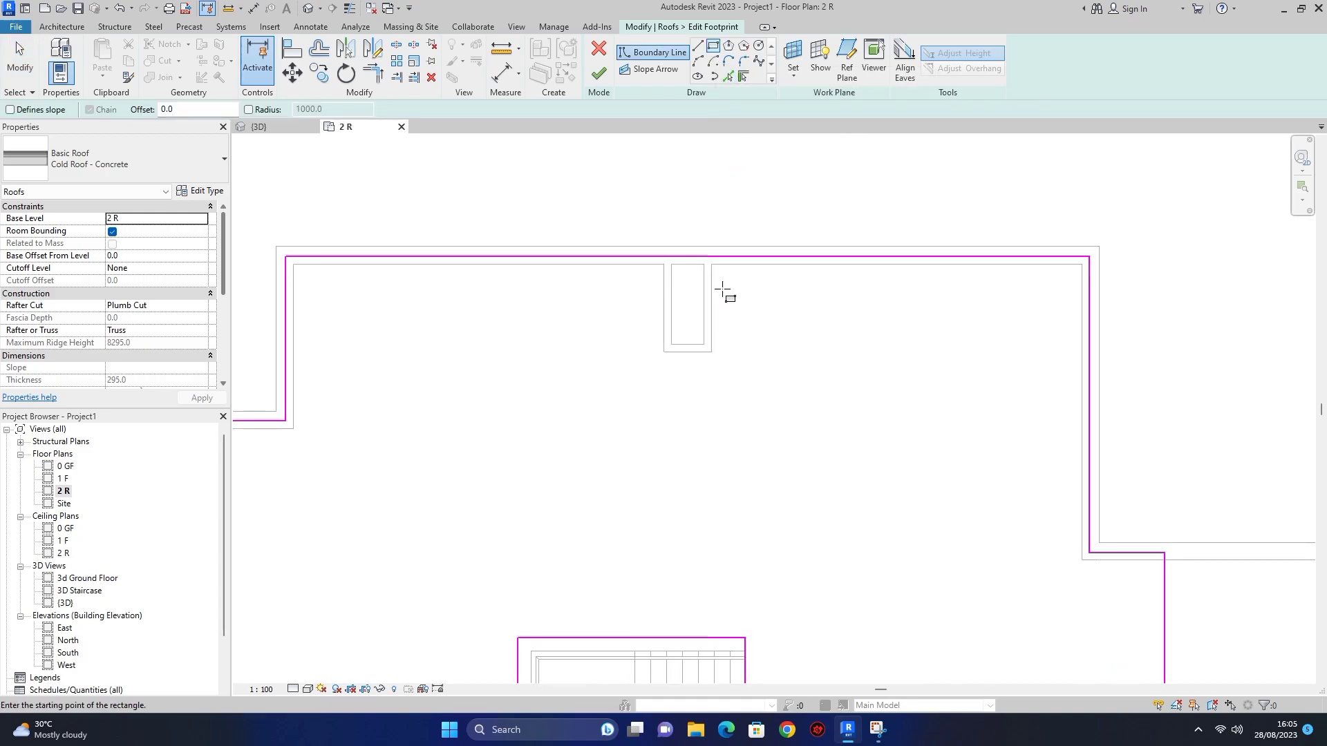
pyautogui.scroll(2, 719, 289)
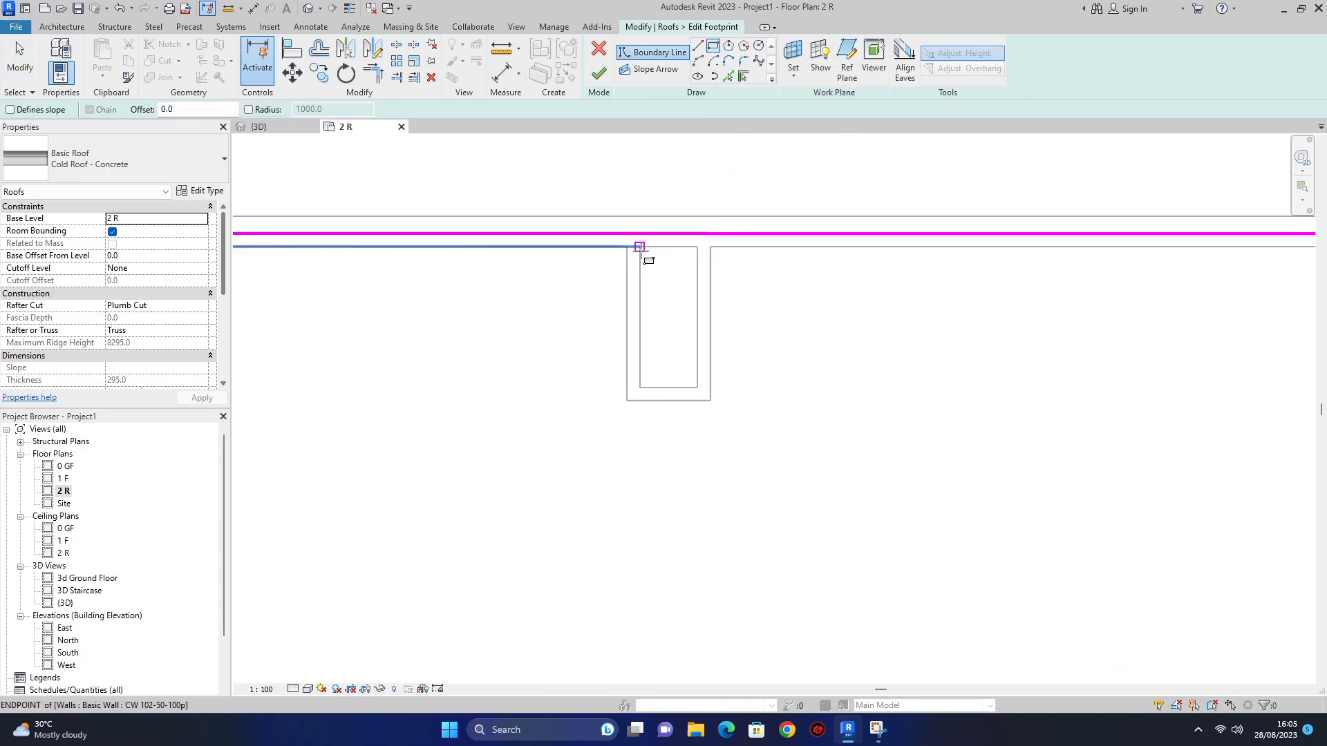
pyautogui.click(639, 247)
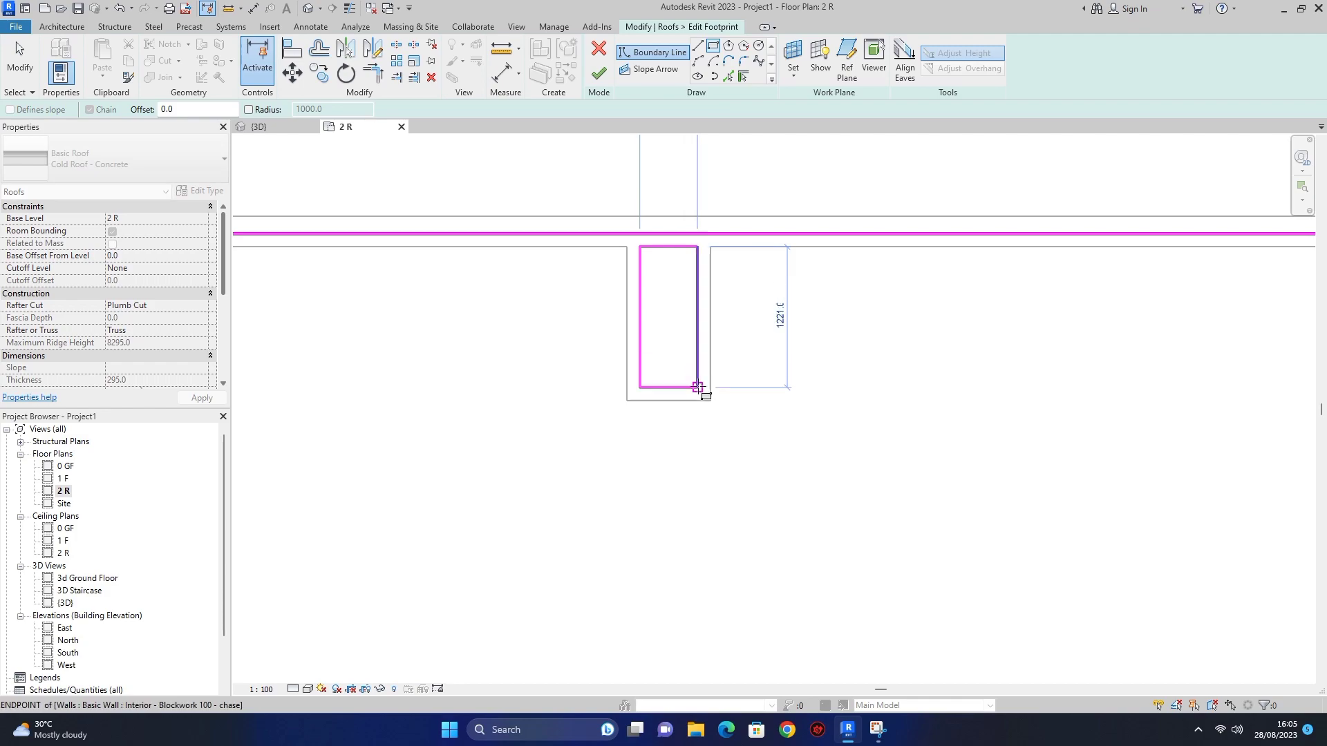
pyautogui.click(697, 387)
# Draw a second rectangular opening in the bottom chase and finish the footprint edit
pyautogui.scroll(-5, 681, 345)
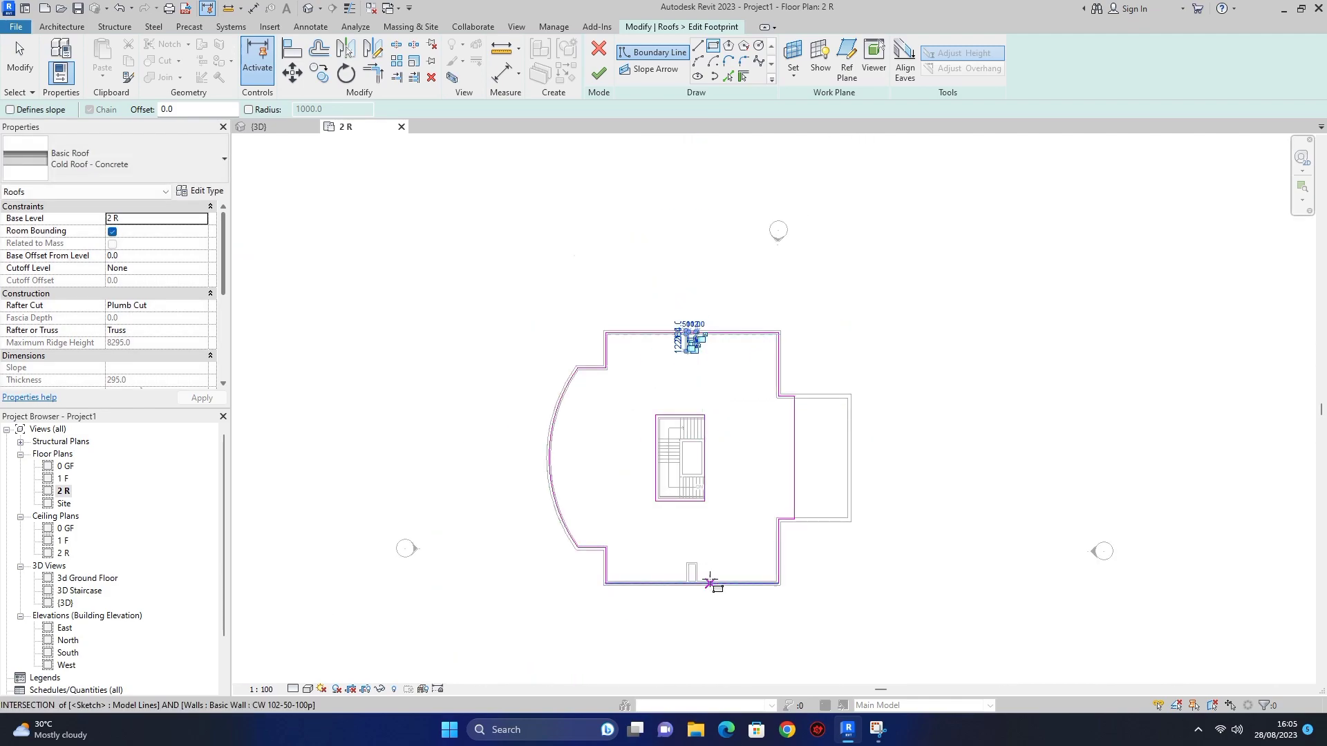
pyautogui.scroll(5, 709, 582)
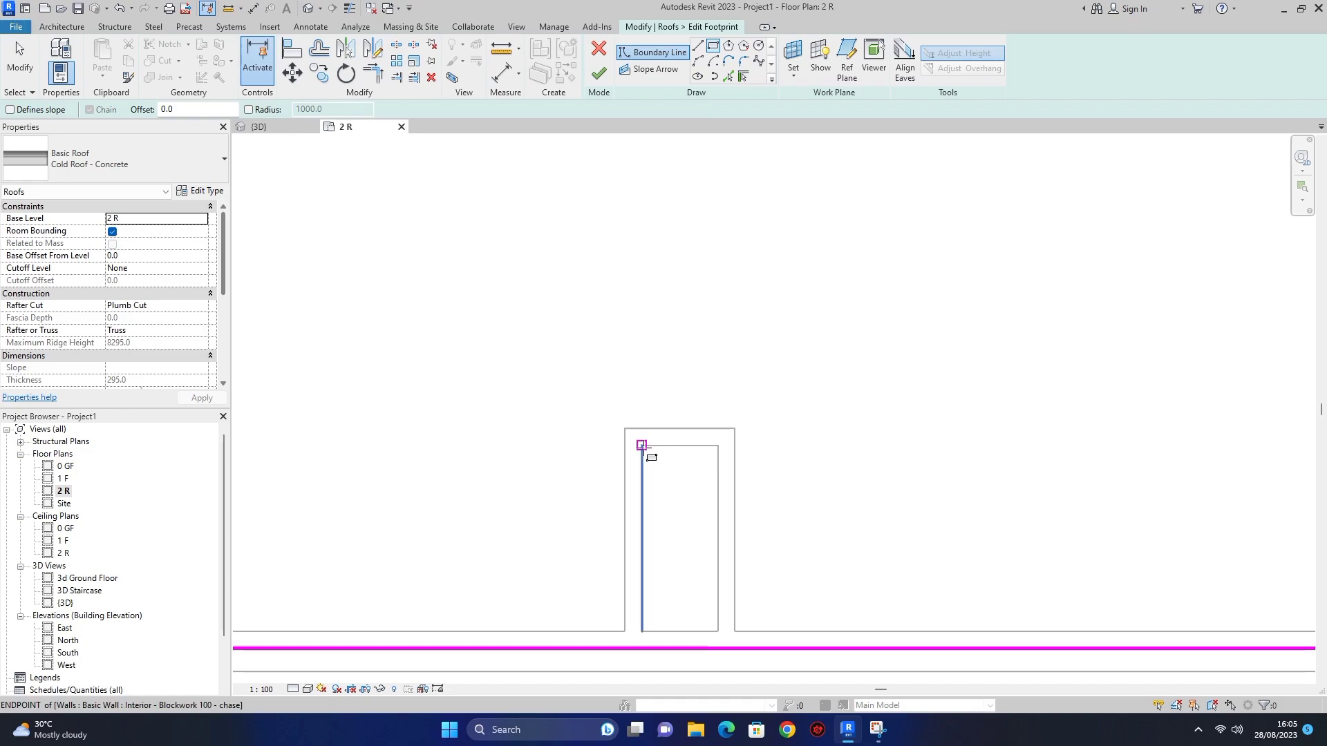
pyautogui.click(642, 446)
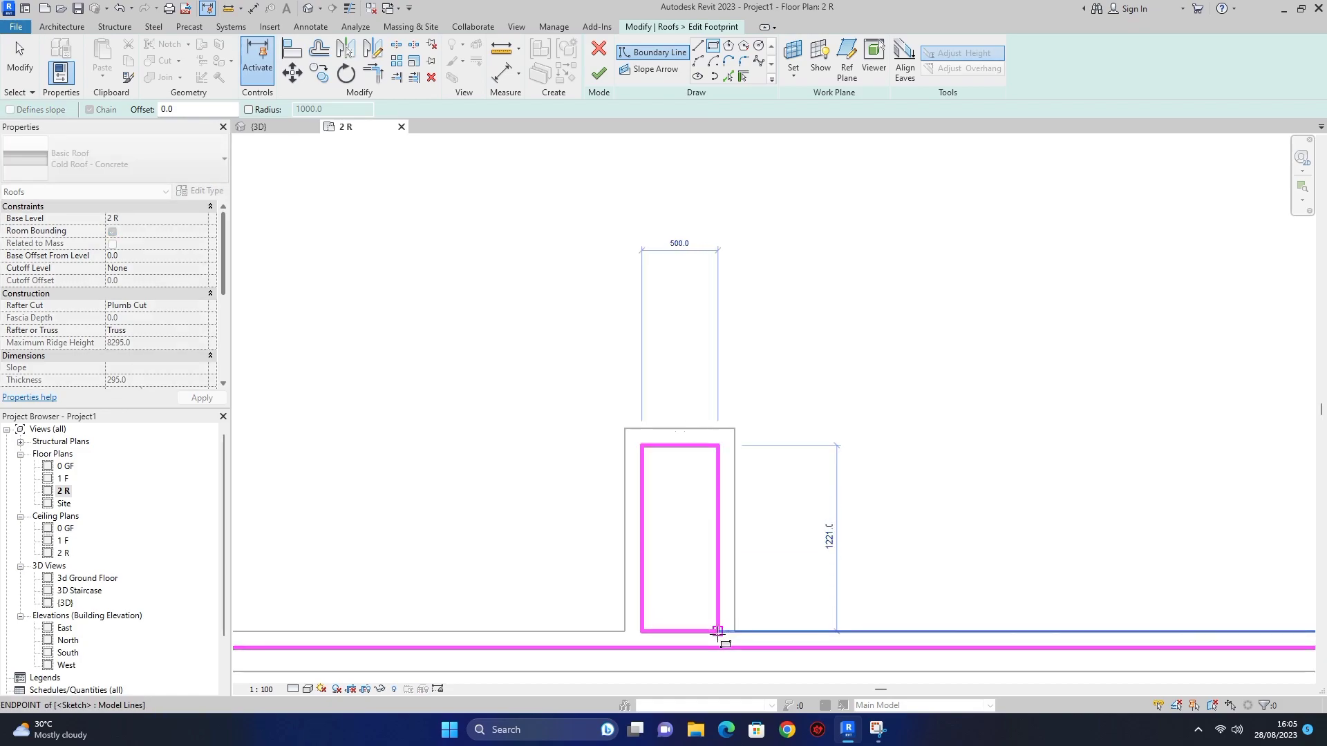
pyautogui.click(718, 631)
pyautogui.scroll(-8, 712, 625)
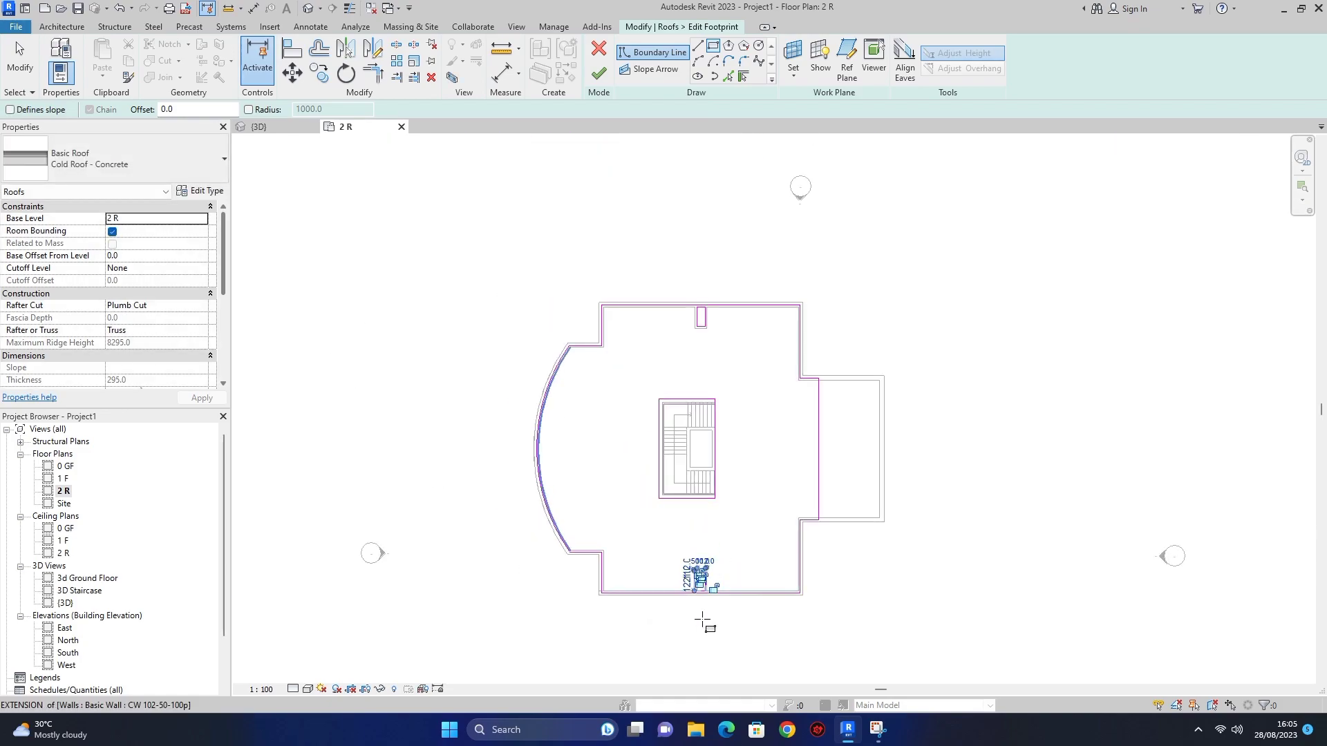
pyautogui.scroll(2, 734, 480)
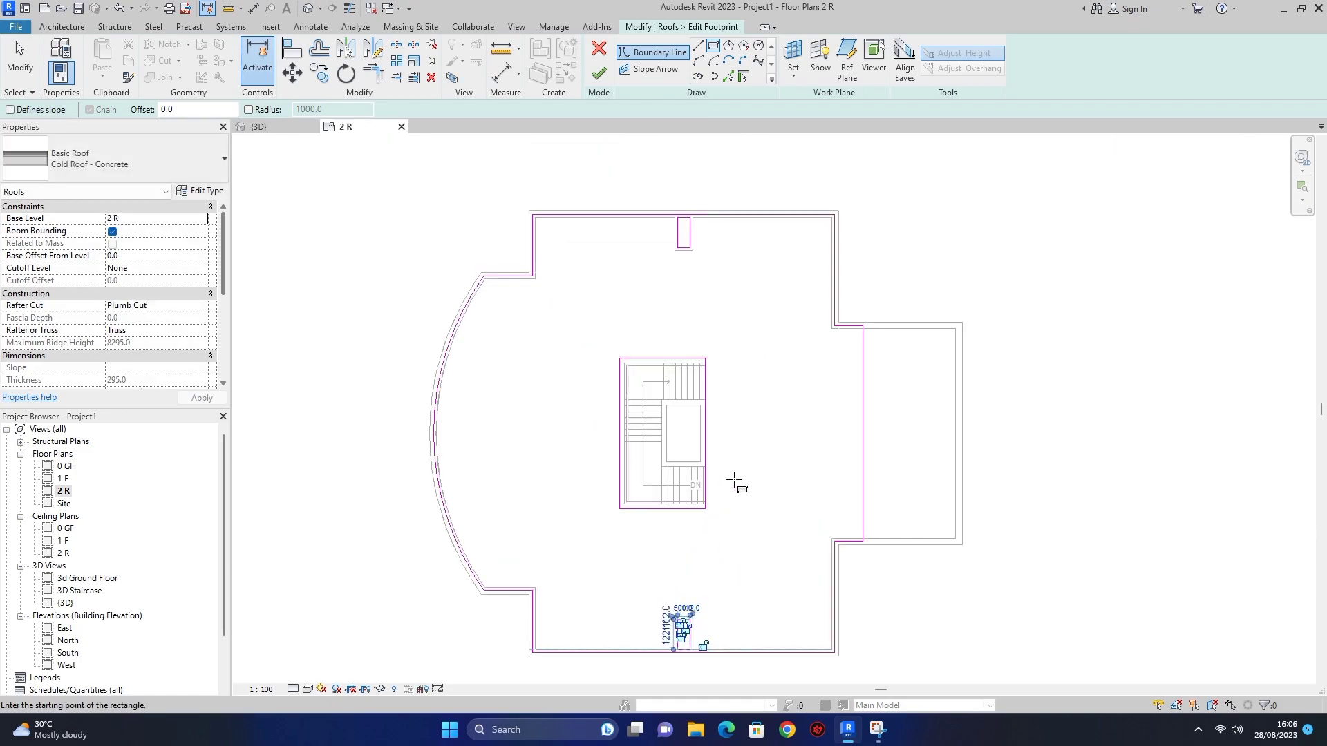
pyautogui.click(599, 72)
pyautogui.scroll(-2, 801, 454)
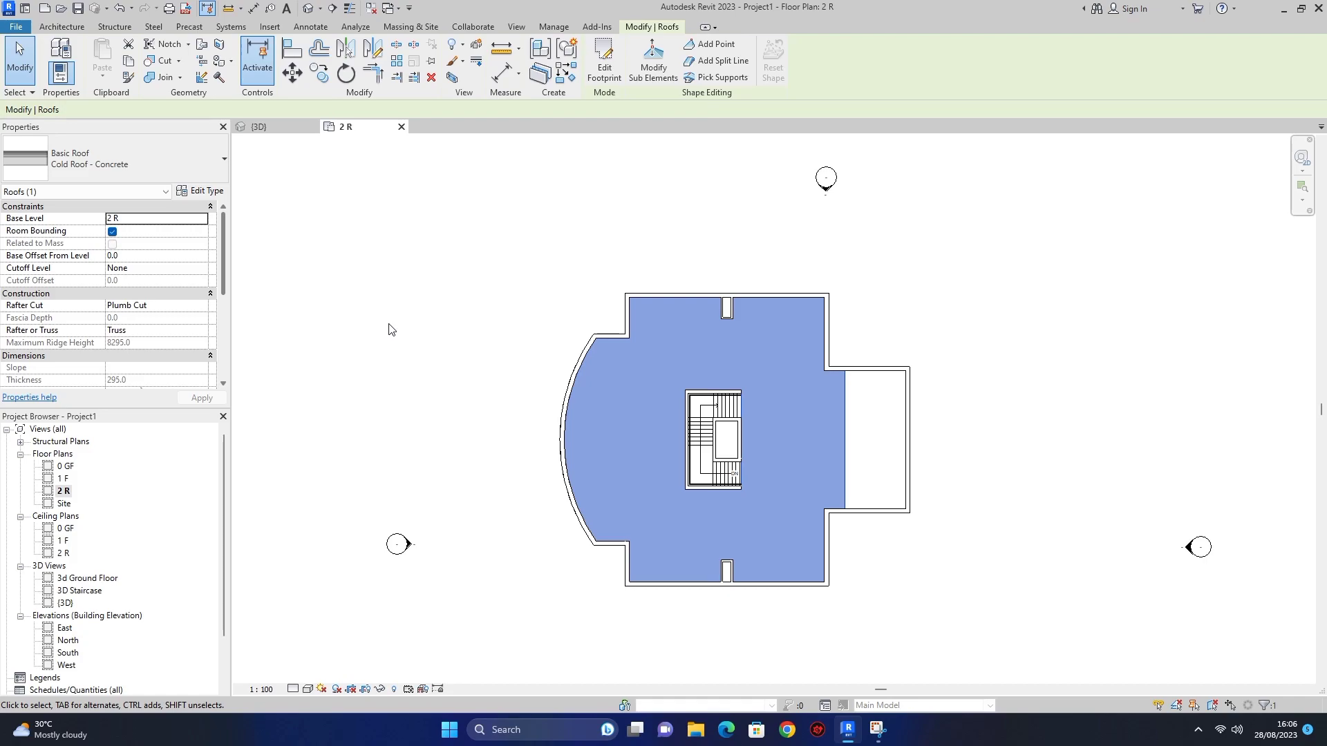
# Switch to the {3D} view and orbit the building with the SteeringWheel to inspect the roof
pyautogui.click(261, 127)
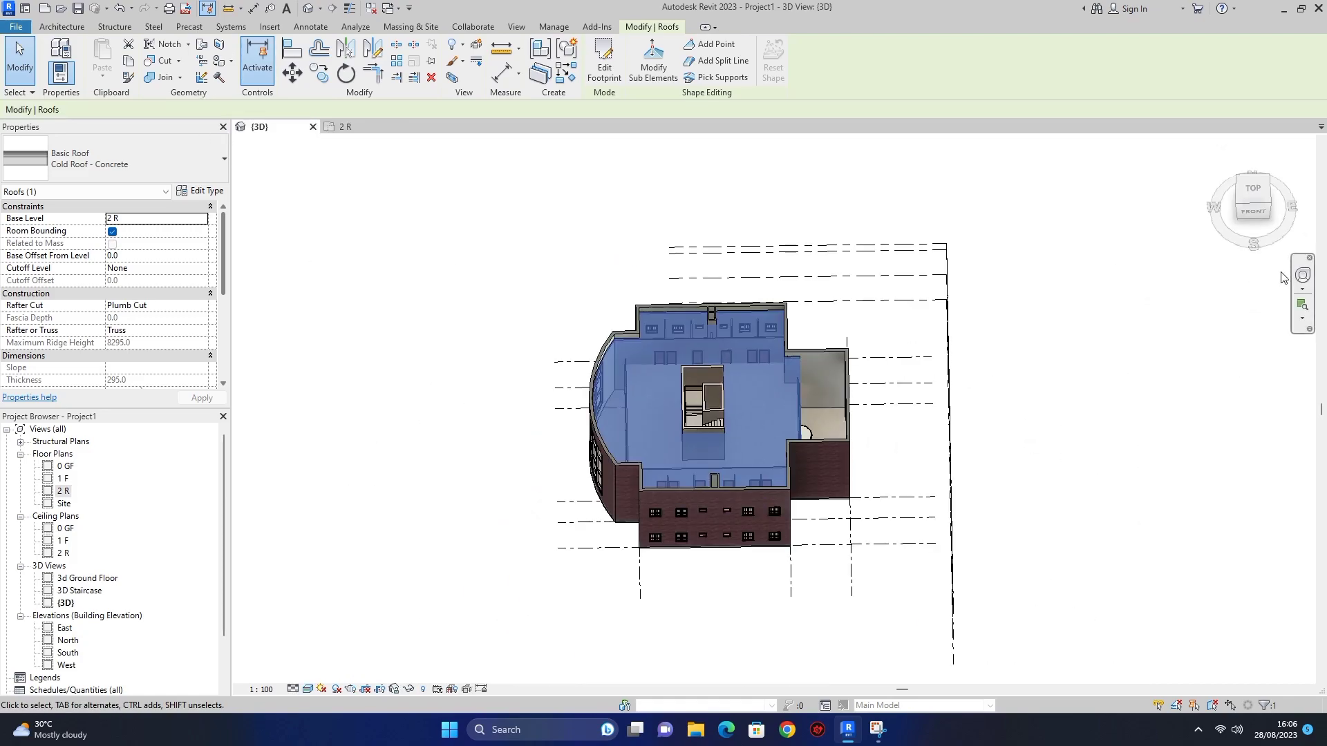
pyautogui.click(1302, 275)
pyautogui.moveTo(982, 414); pyautogui.dragTo(882, 322)
pyautogui.scroll(5, 727, 395)
pyautogui.scroll(-5, 727, 395)
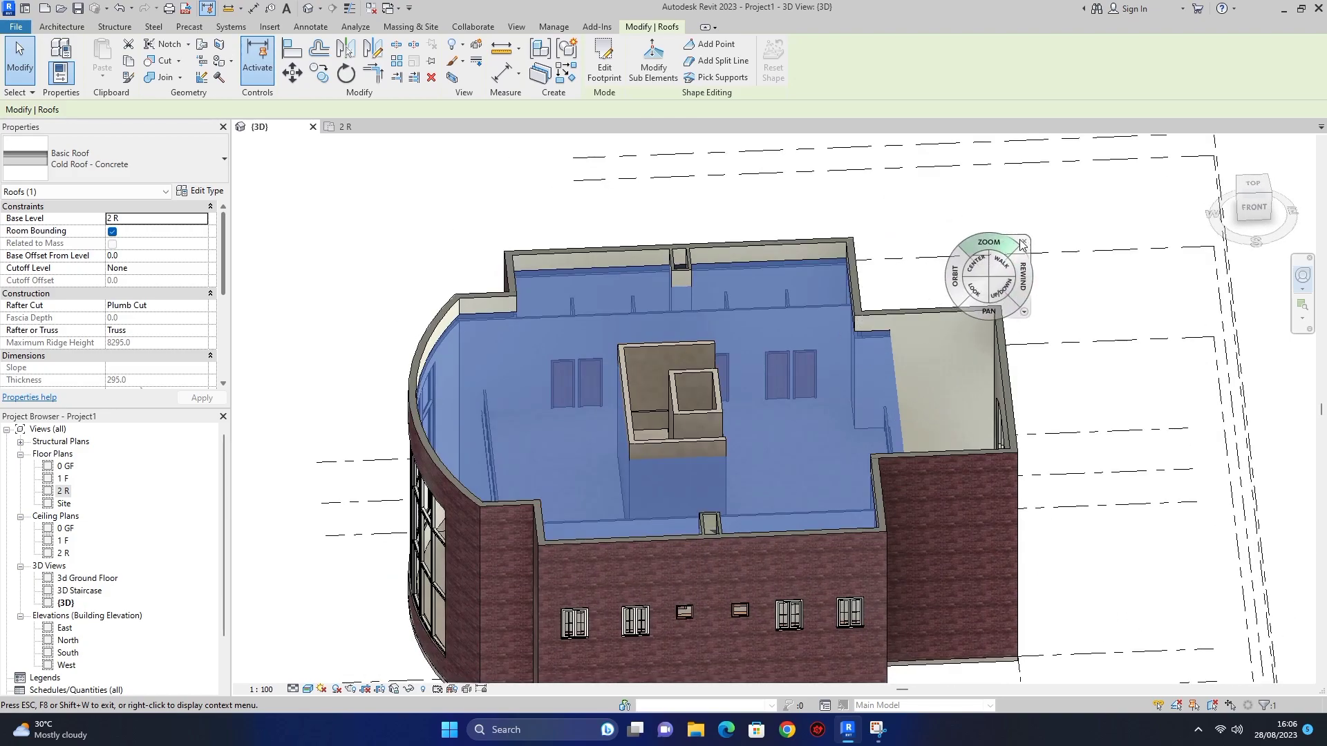
pyautogui.click(1025, 244)
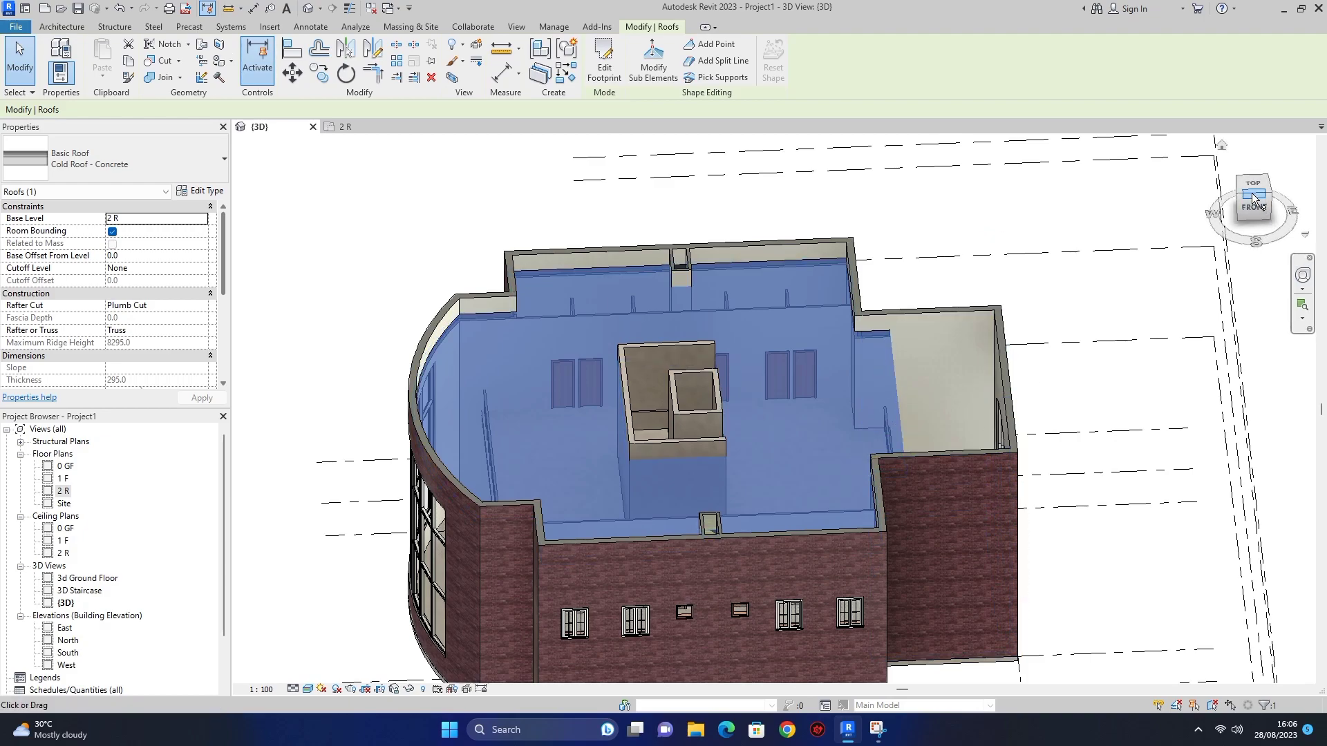
# Orbit the model to steep, corner and angled top views, then zoom to fit the building
pyautogui.moveTo(1253, 201)
pyautogui.mouseDown()
pyautogui.moveTo(1290, 257)
pyautogui.moveTo(1294, 247)
pyautogui.mouseUp()
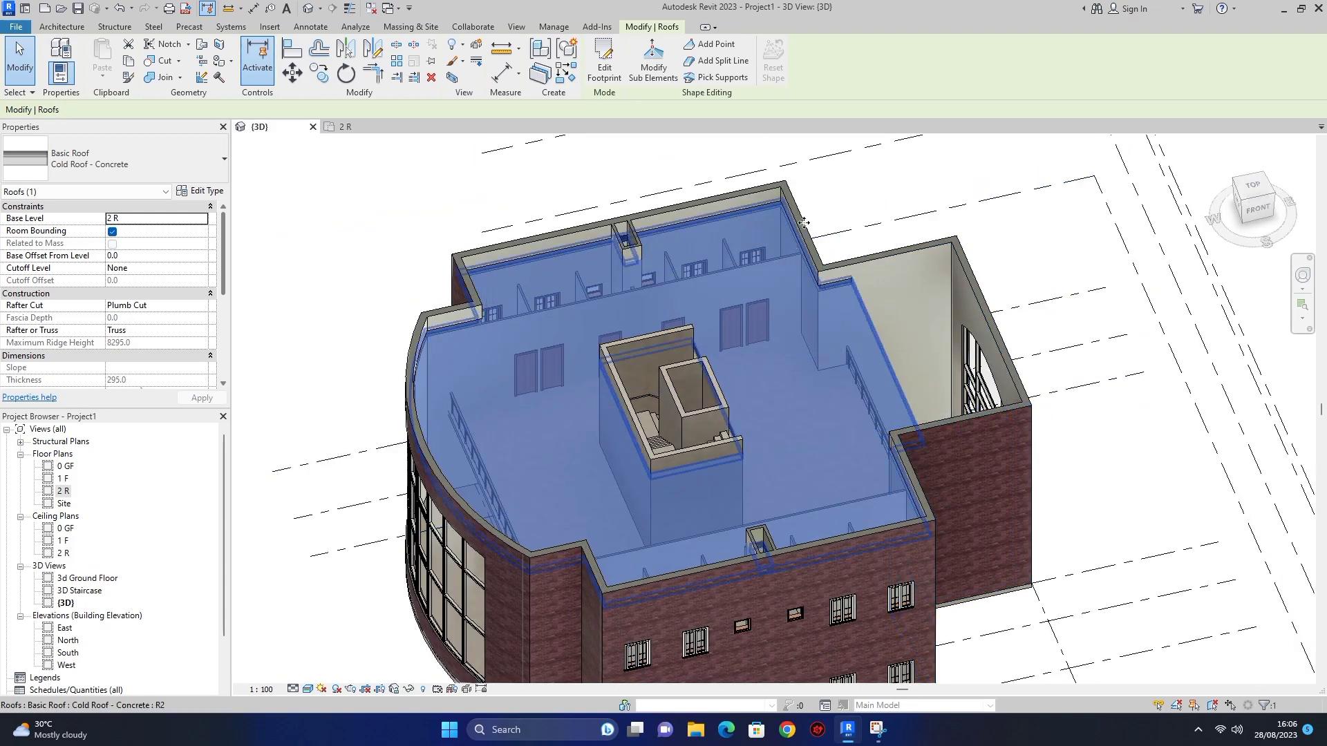
pyautogui.moveTo(1258, 210); pyautogui.dragTo(237, 215)
pyautogui.click(1282, 250)
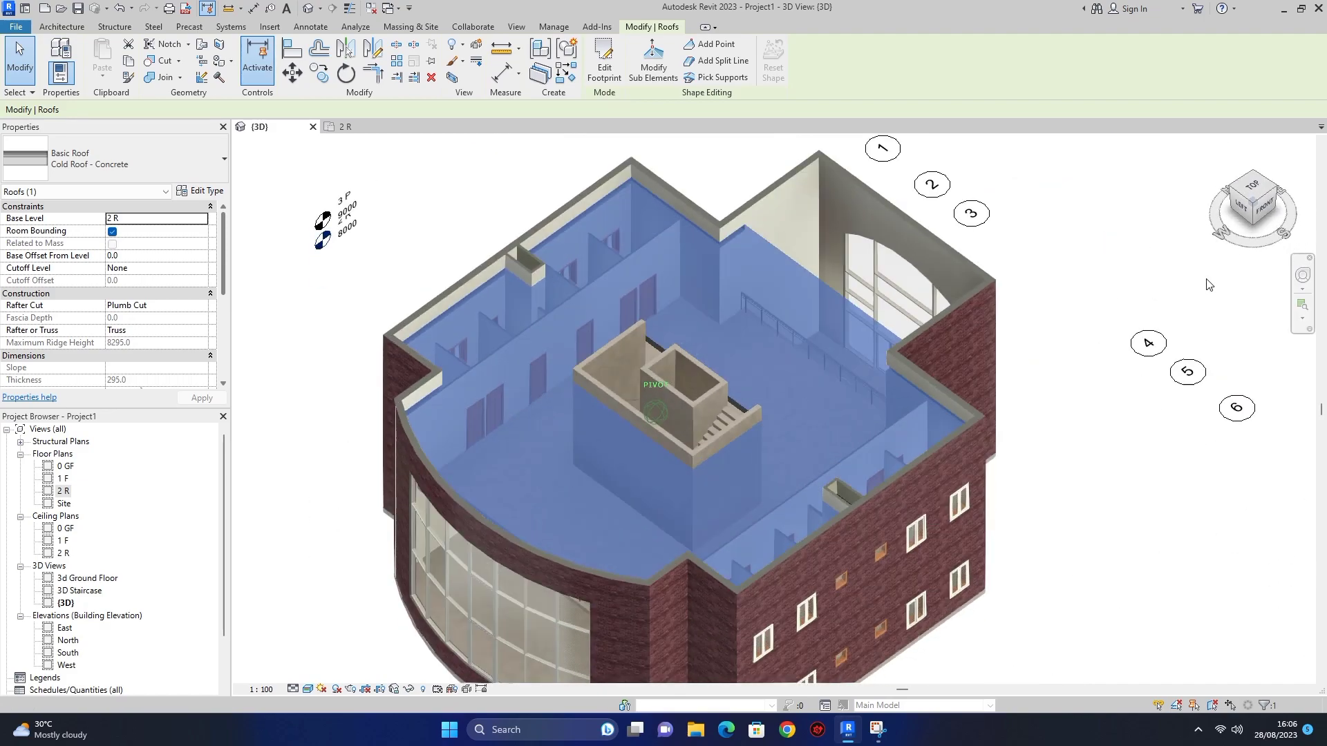
pyautogui.keyDown('shift'); pyautogui.moveTo(1111, 290); pyautogui.dragTo(1048, 280, button='middle'); pyautogui.keyUp('shift')
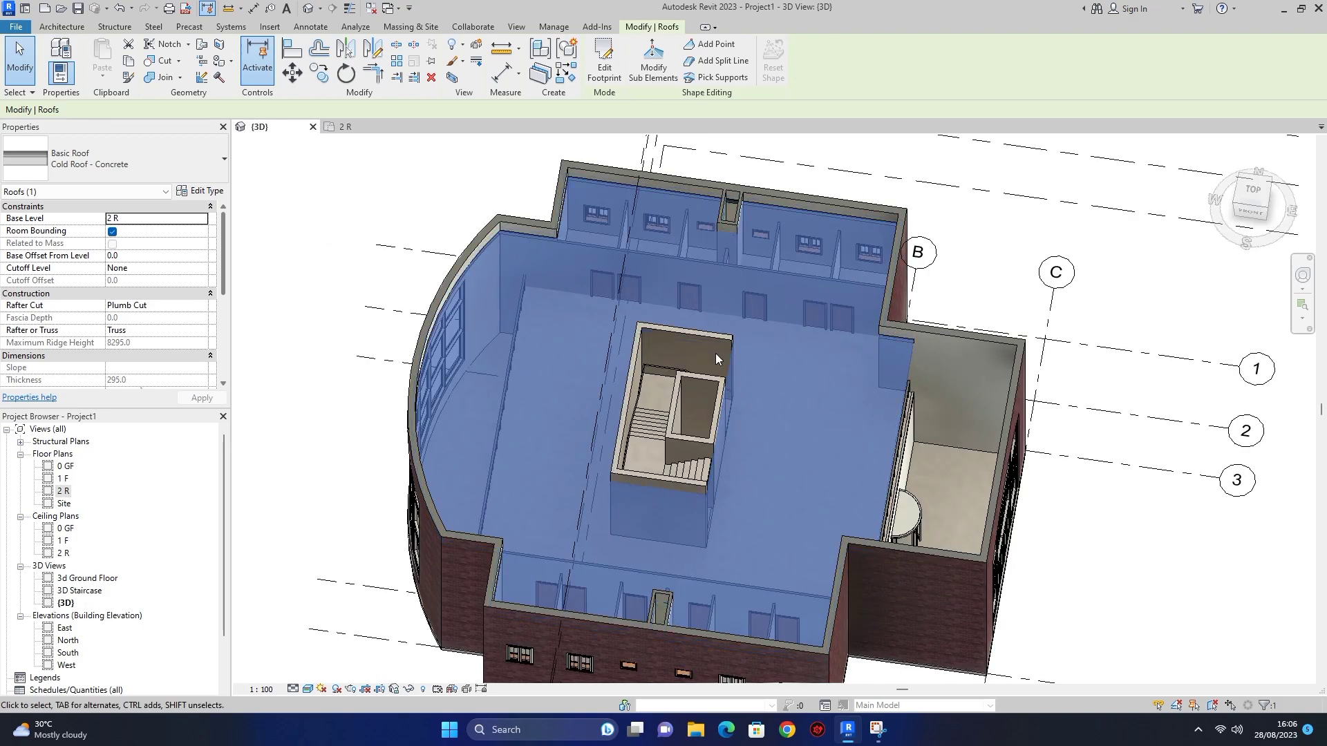
pyautogui.scroll(5, 633, 438)
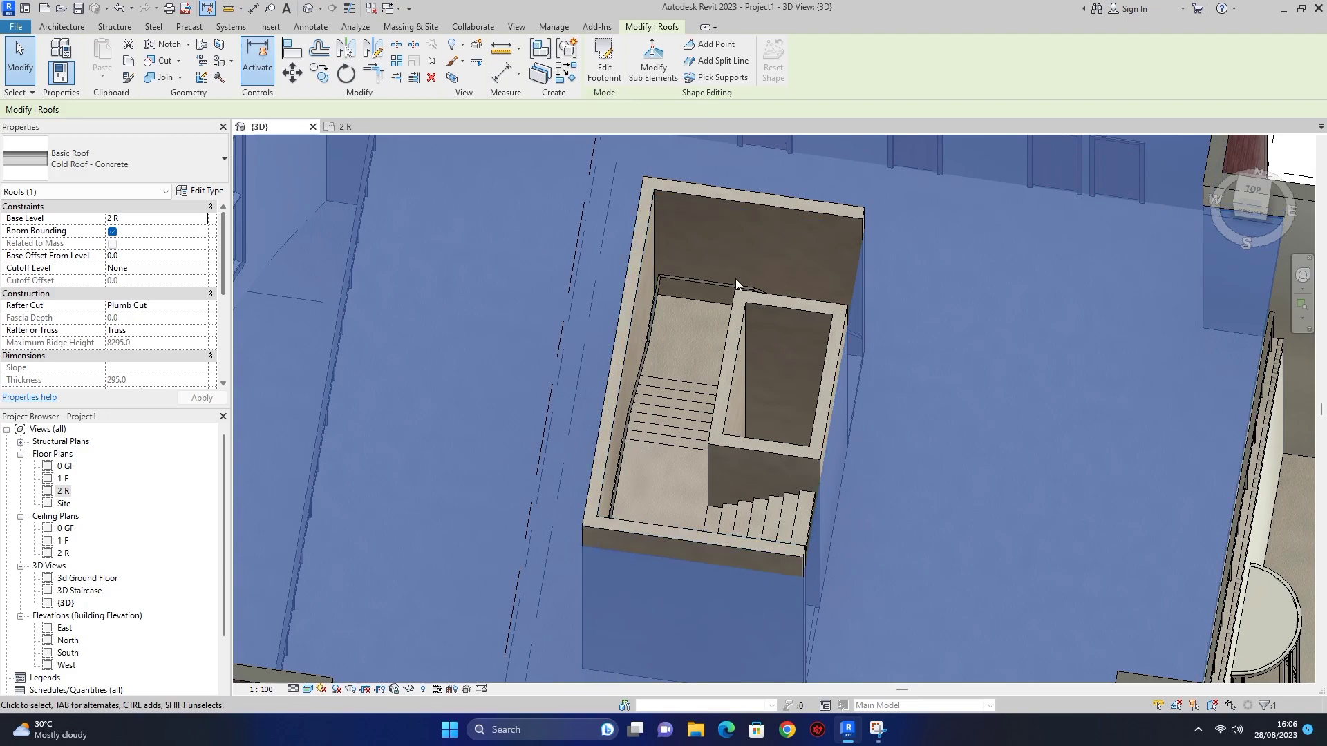
pyautogui.press('z')
pyautogui.press('f')
# Orbit around the building once more and clear the roof selection
pyautogui.click(1302, 275)
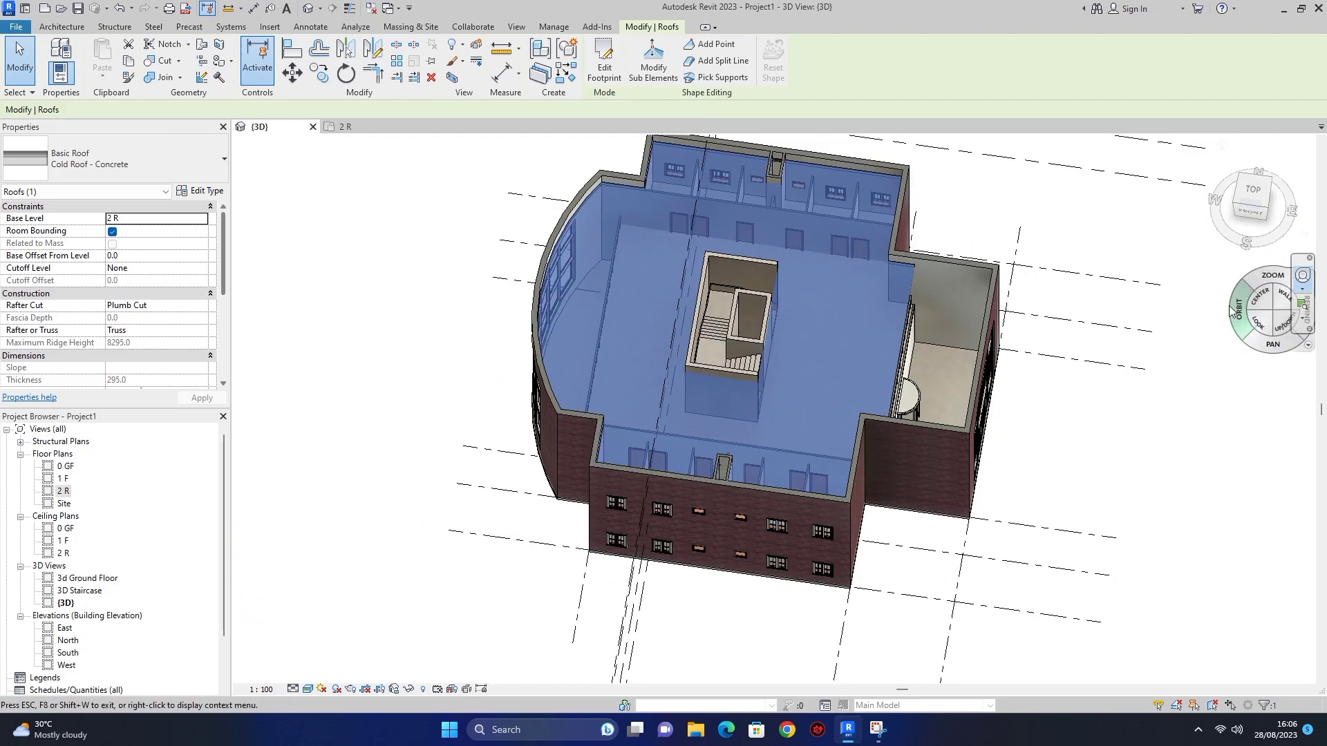
pyautogui.moveTo(1095, 287); pyautogui.dragTo(747, 275)
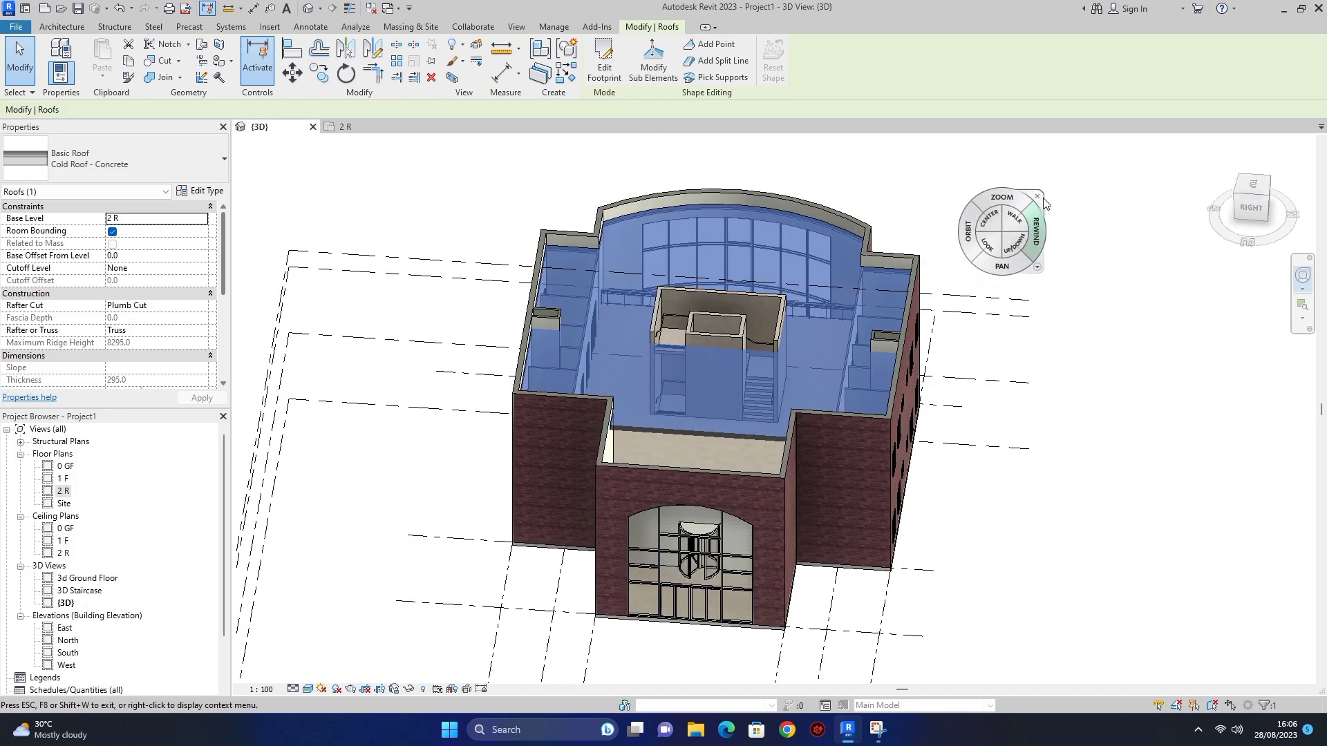
pyautogui.click(1039, 198)
pyautogui.click(1029, 238)
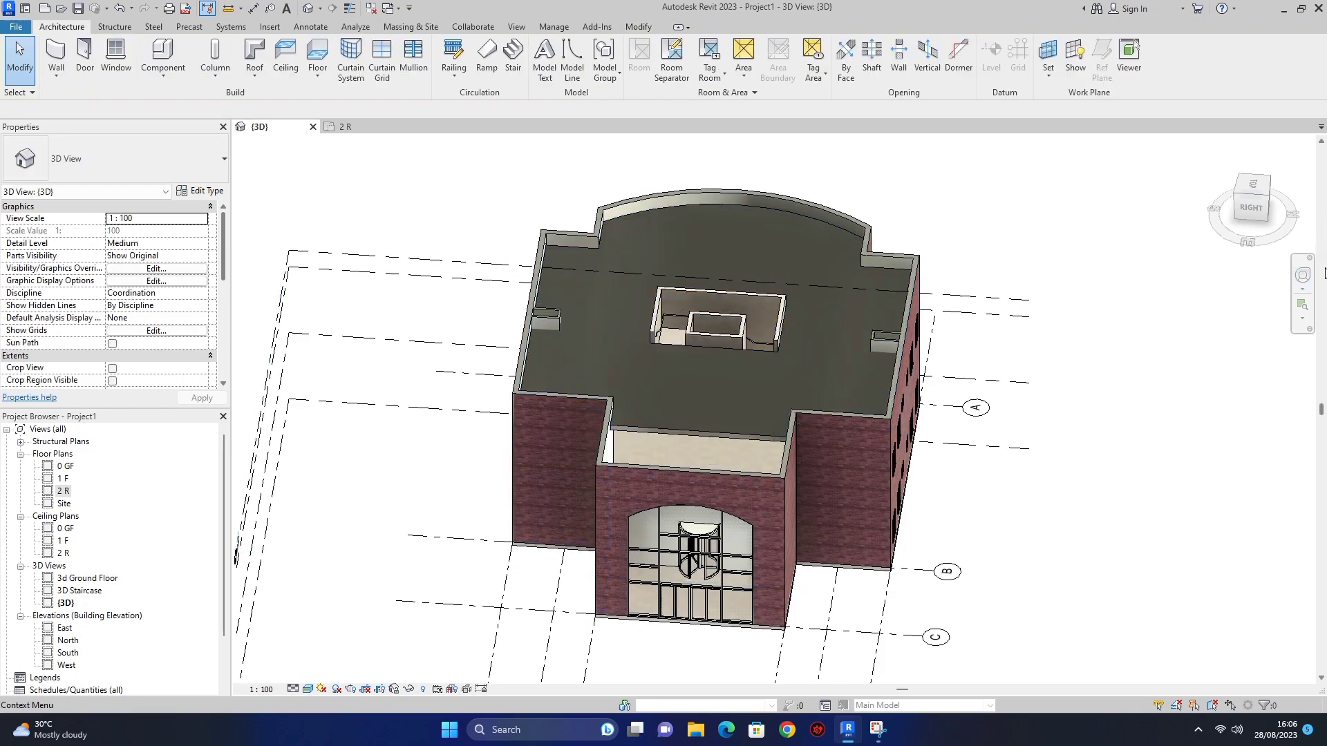
pyautogui.click(1302, 279)
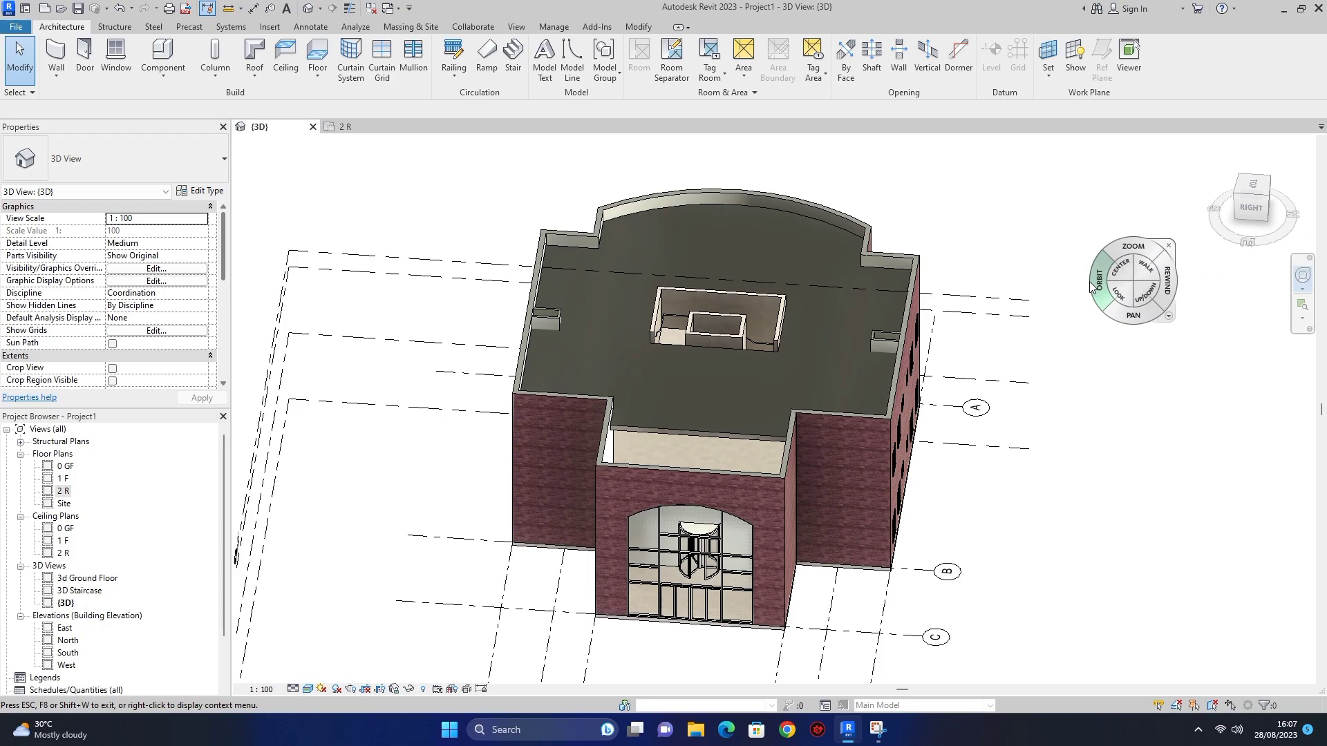
pyautogui.moveTo(1091, 286); pyautogui.dragTo(1161, 338)
pyautogui.moveTo(1253, 300); pyautogui.dragTo(733, 342)
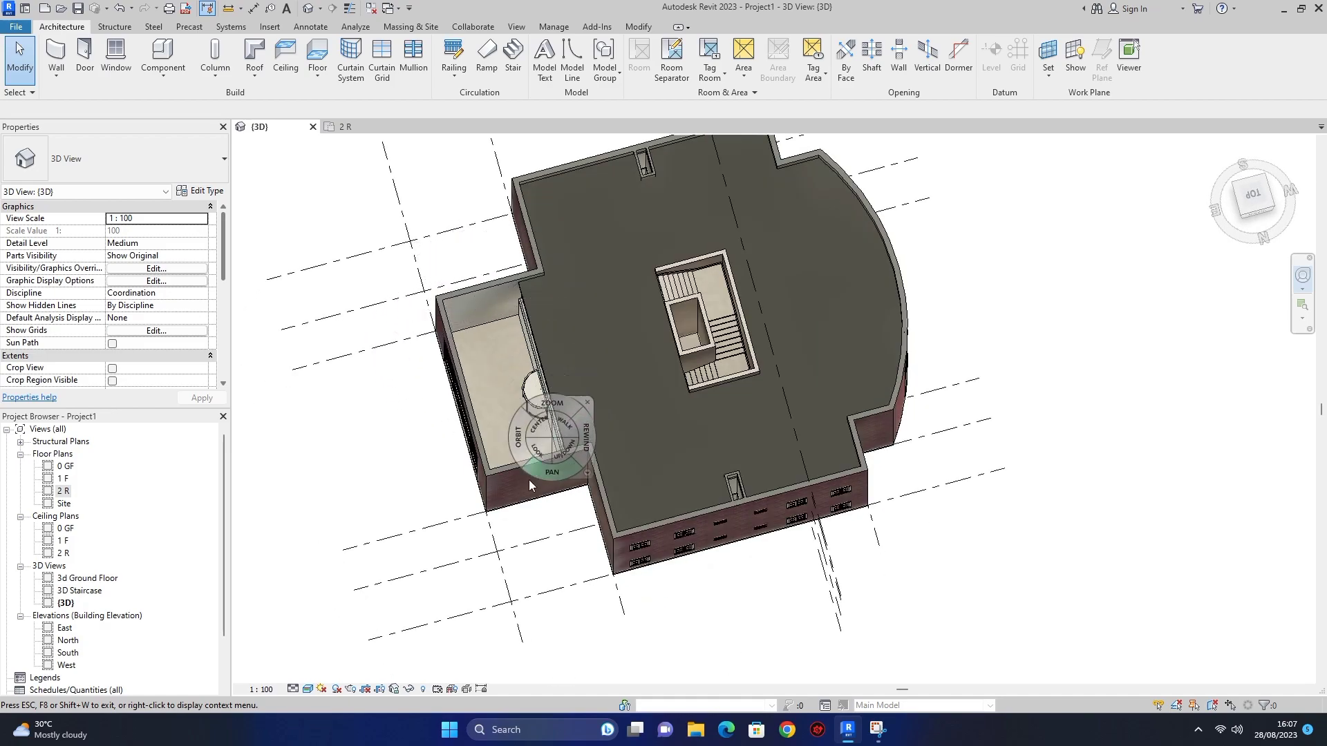